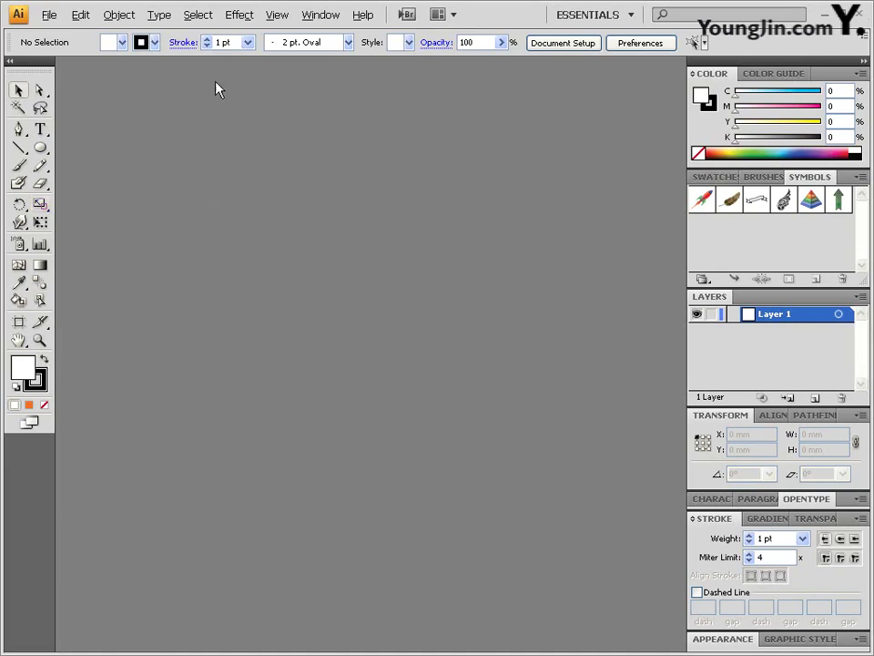
Create a new 110 x 80 mm document with one artboard, CMYK color mode and 300 ppi raster effects
left_click(48, 17)
left_click(58, 35)
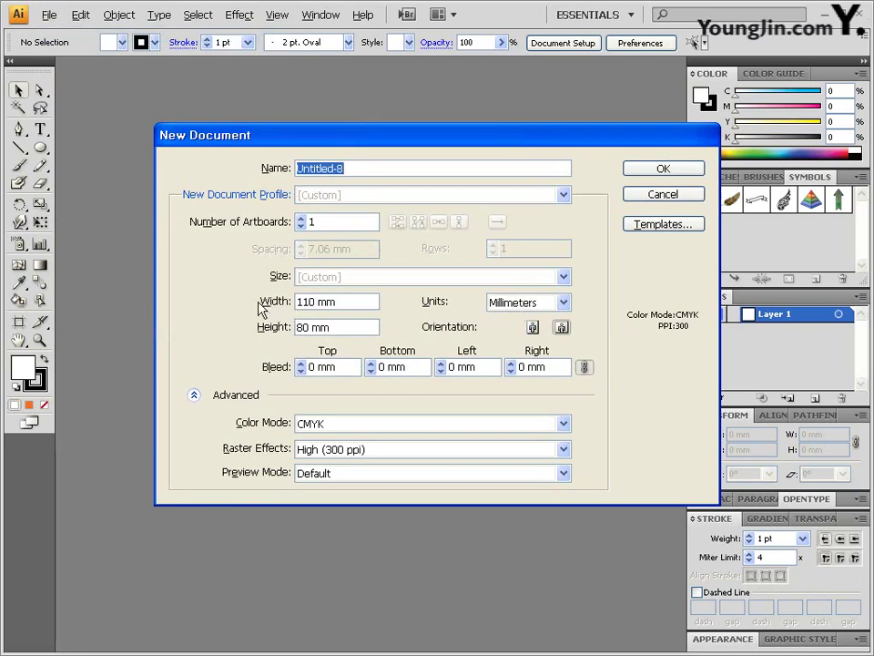
left_click_drag(316, 302, 283, 300)
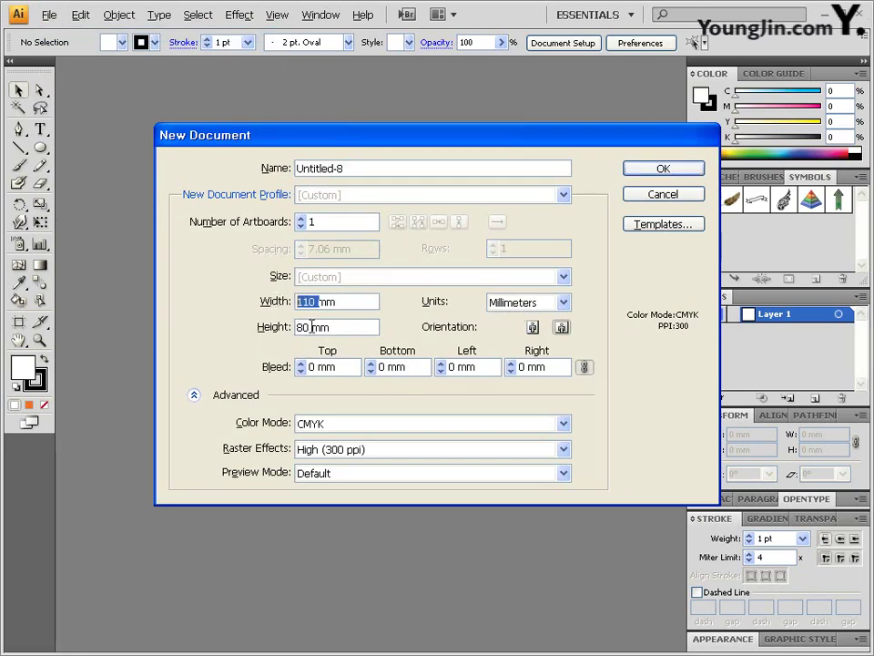
double_click(304, 327)
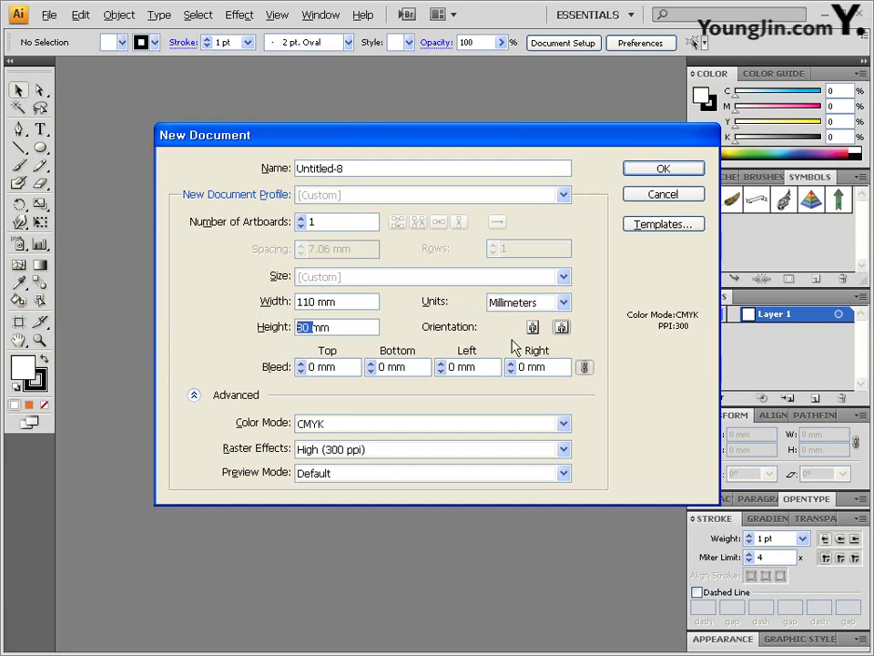
left_click(193, 396)
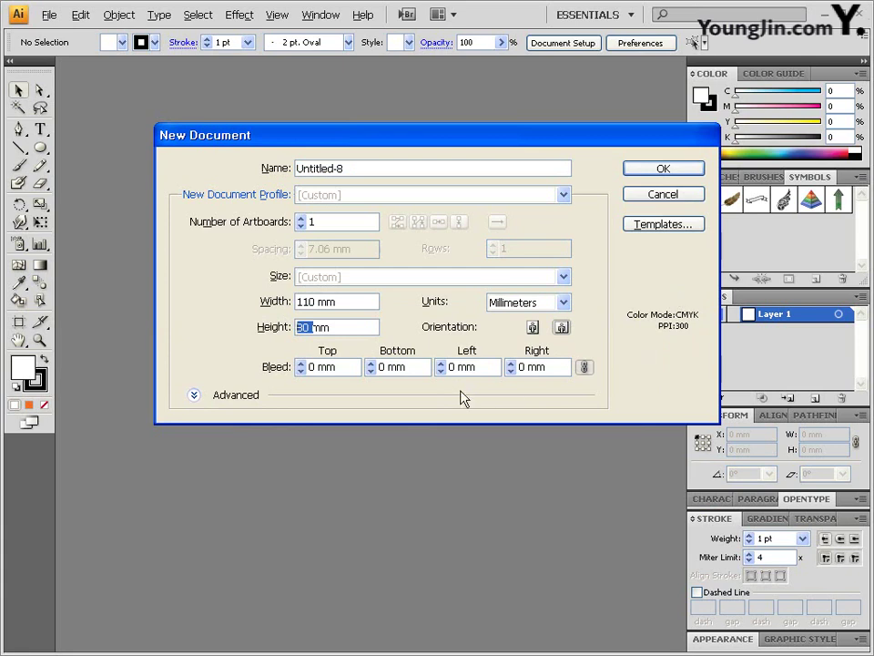
left_click(193, 394)
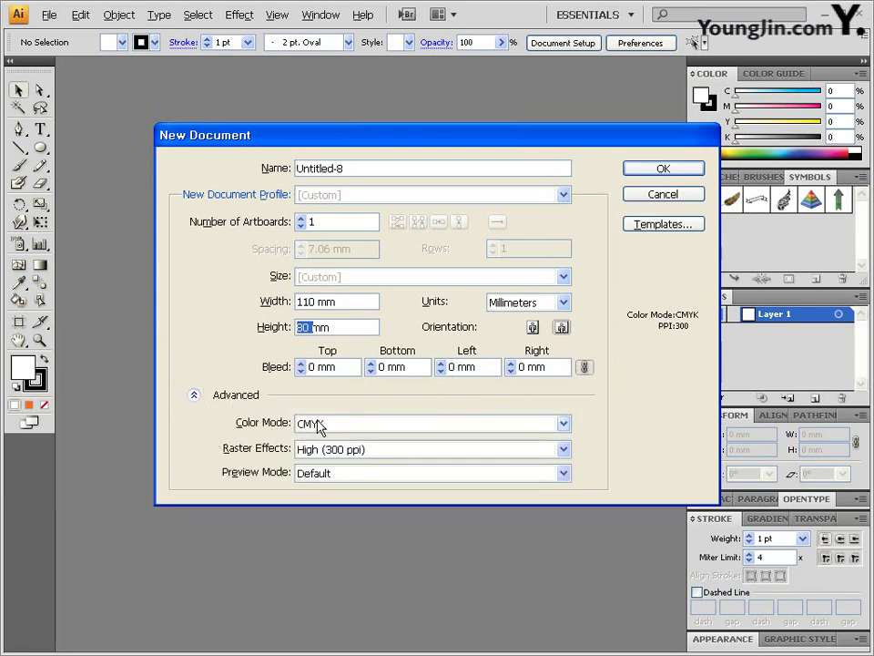
left_click(665, 170)
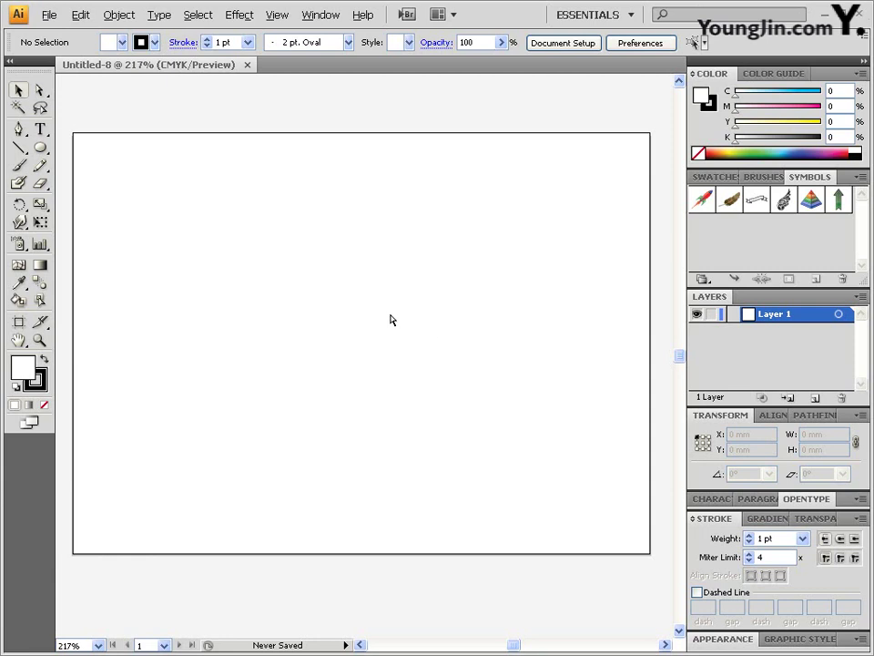
Show the rulers and move their zero point to the artboard's upper-left corner
key("ctrl+r")
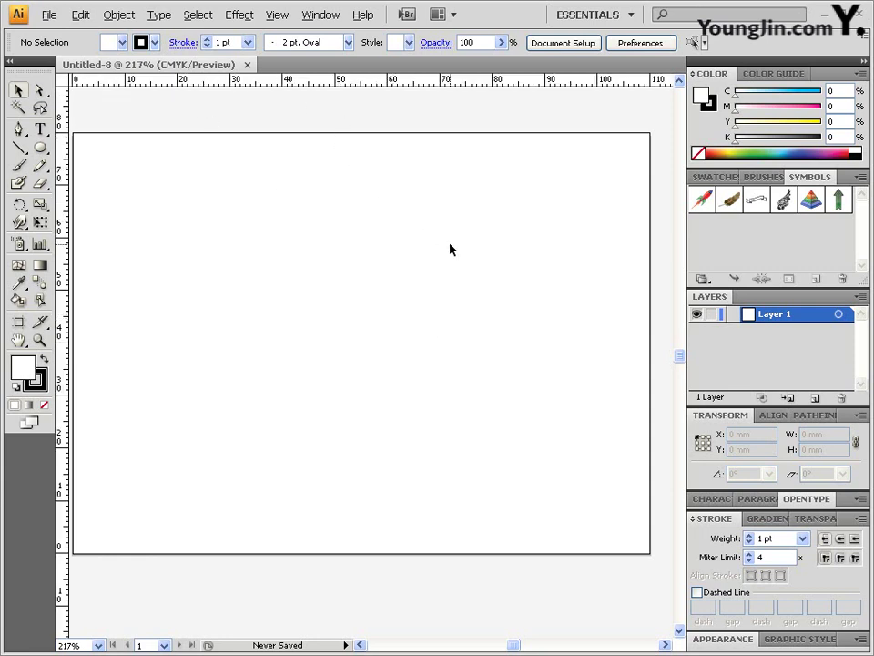
key("ctrl+0")
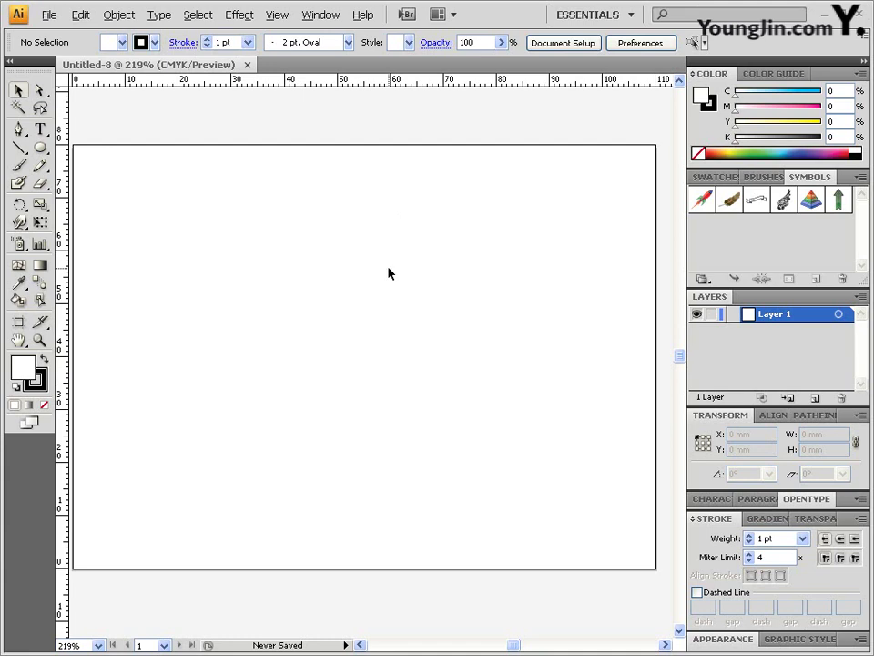
key("space")
left_click_drag(204, 312, 263, 309)
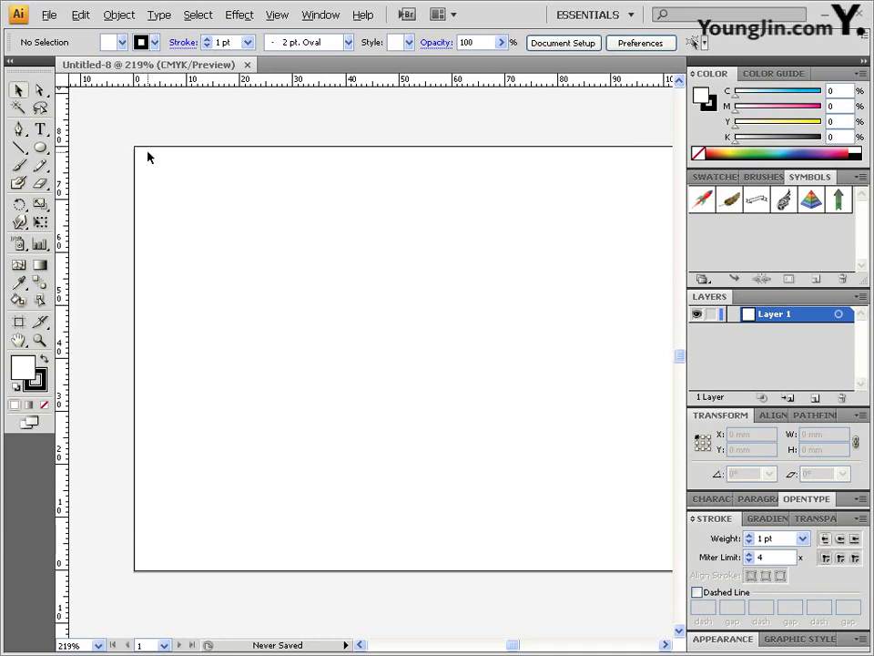
left_click_drag(62, 81, 134, 146)
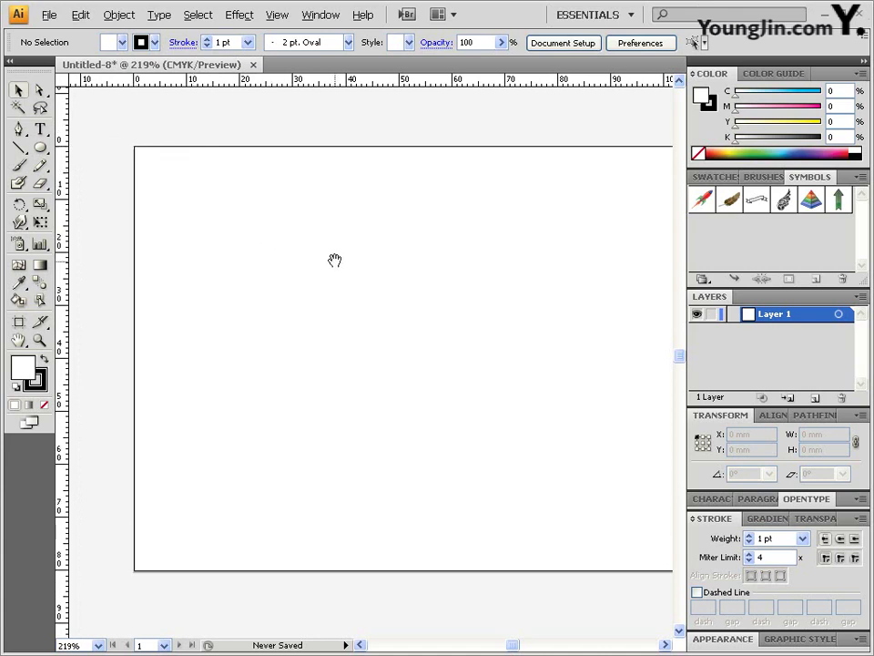
left_click_drag(334, 260, 286, 237)
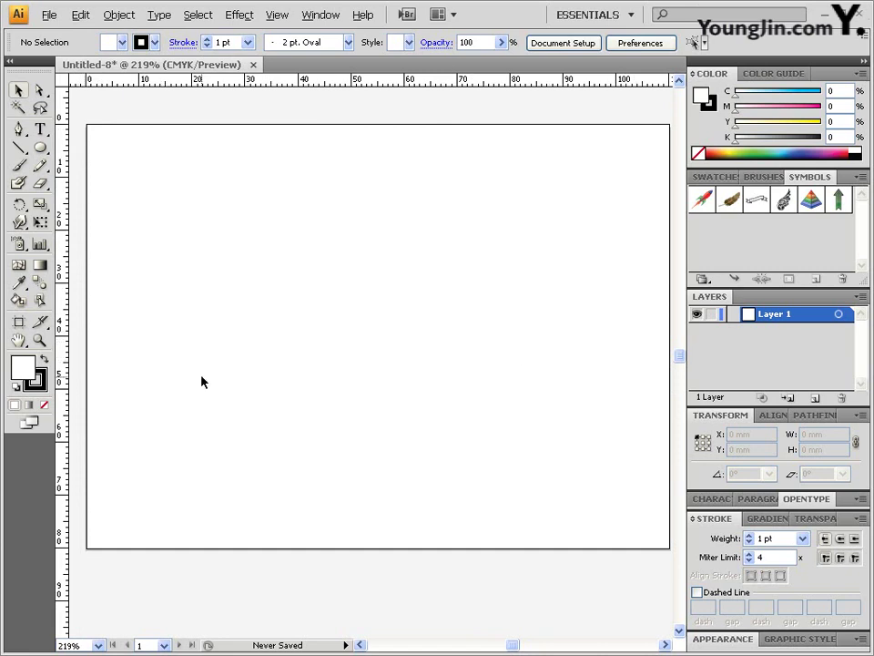
Place horizontal guides at 42 and 75 mm and vertical guides at 12, 55 and 98 mm
left_click_drag(252, 82, 254, 351)
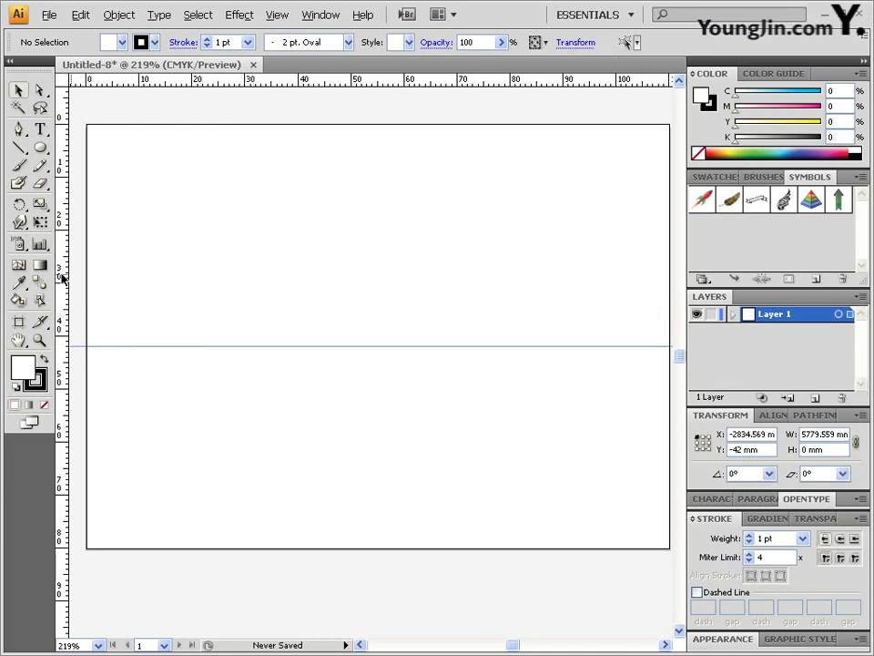
left_click_drag(58, 278, 378, 282)
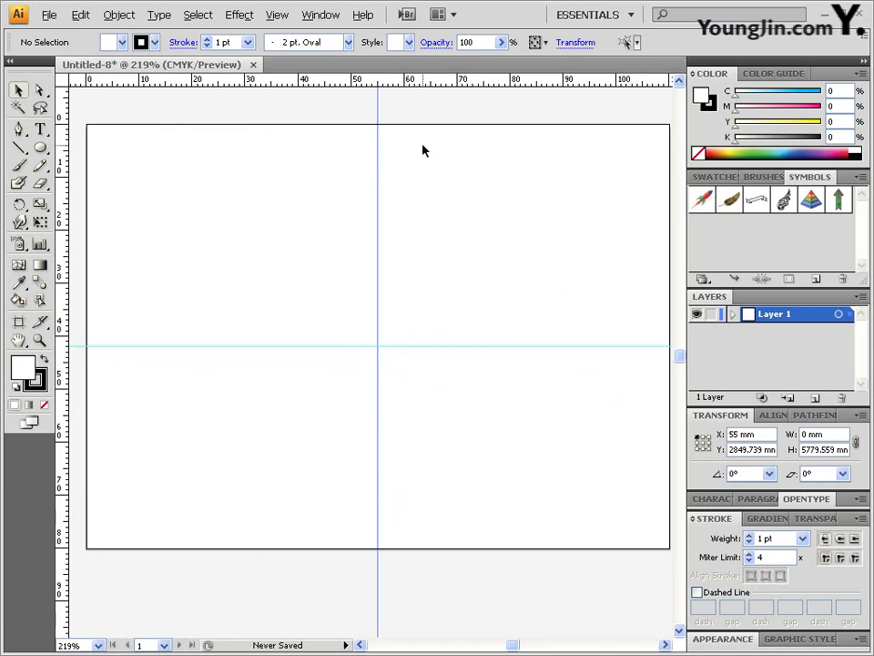
left_click_drag(371, 84, 364, 522)
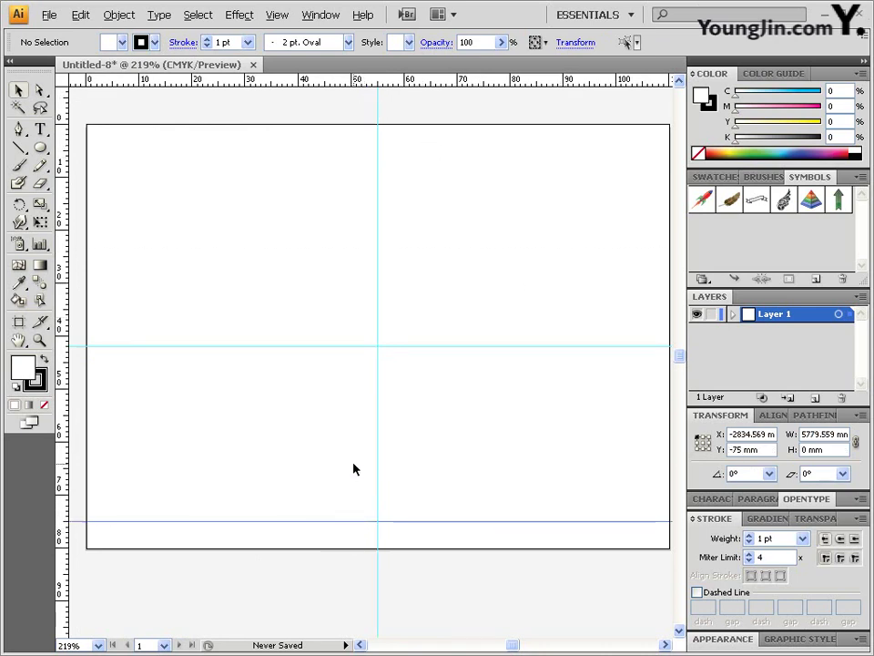
left_click_drag(65, 244, 605, 230)
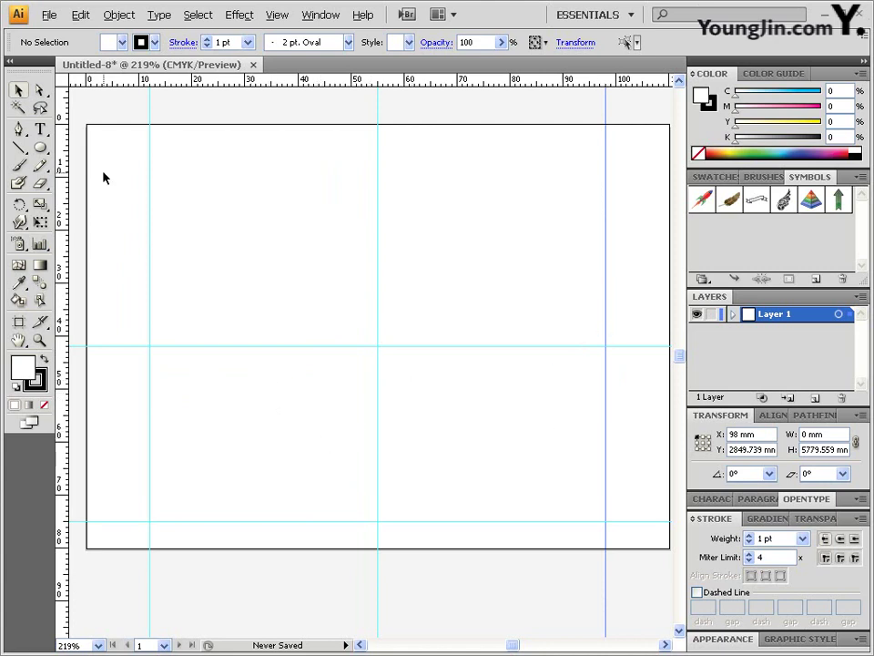
Draw a 75 x 75 mm circle centred on the 55 mm vertical guide, above the 42 mm horizontal guide
left_click(40, 148)
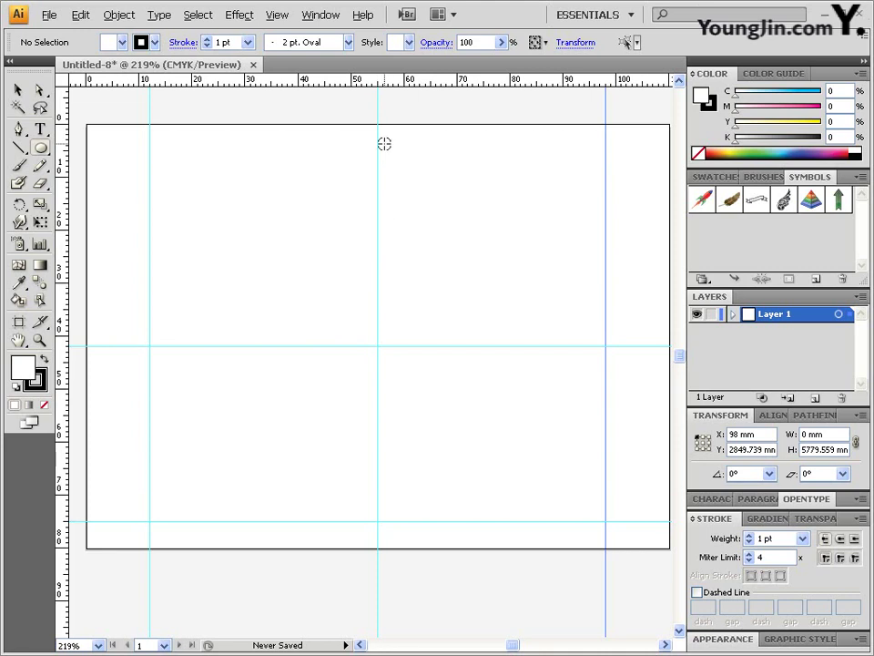
left_click(378, 292)
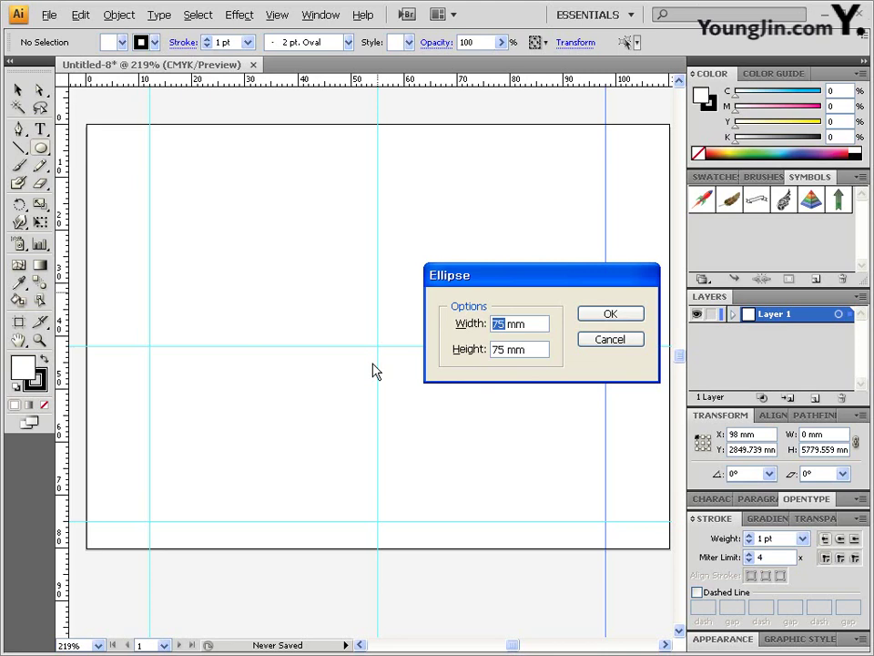
key("Tab")
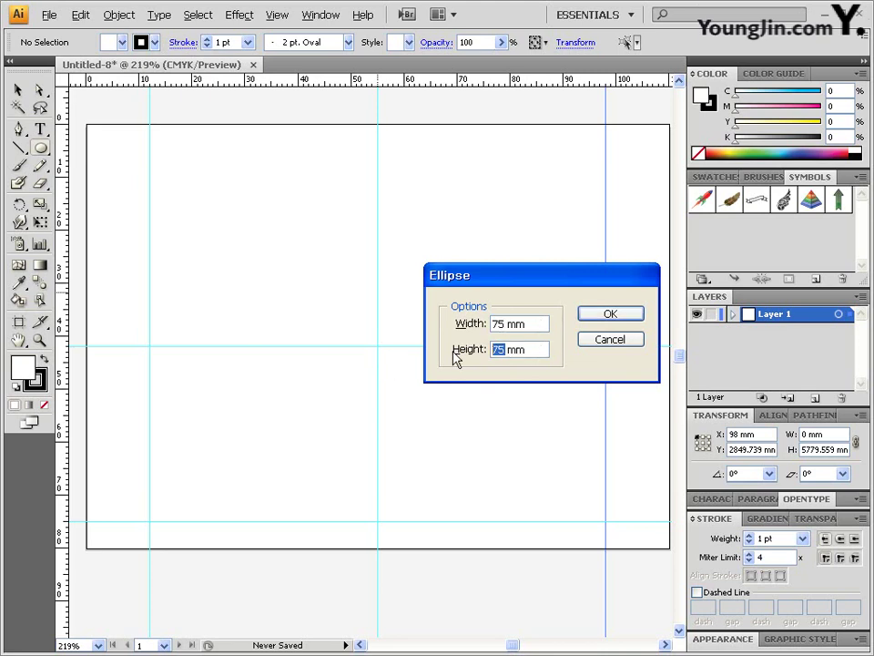
left_click(611, 315)
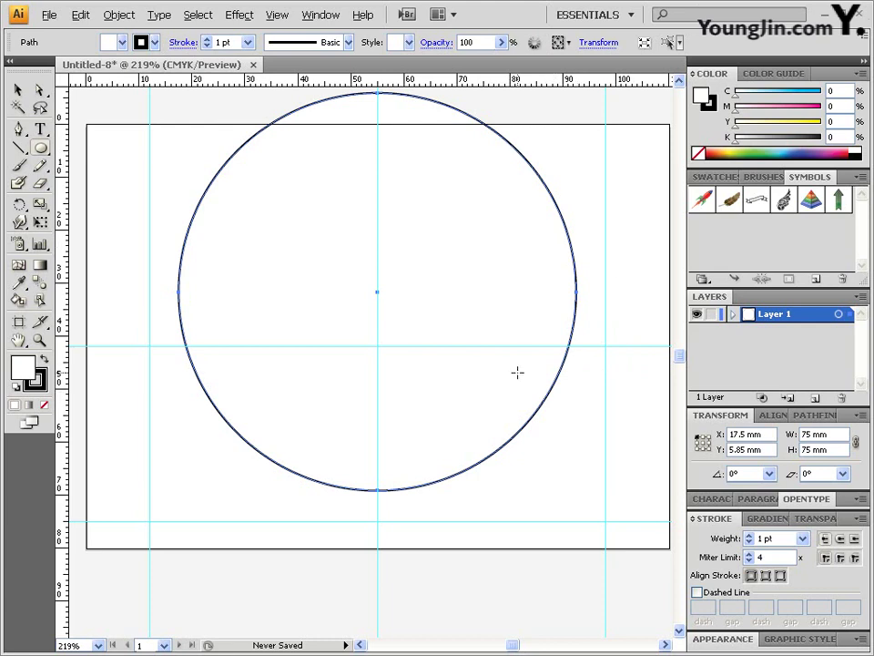
Set the circle's stroke weight to 40 pt and nudge it up until its lower outer edge meets the 75 mm guide
left_click(711, 541)
type("40")
key("Return")
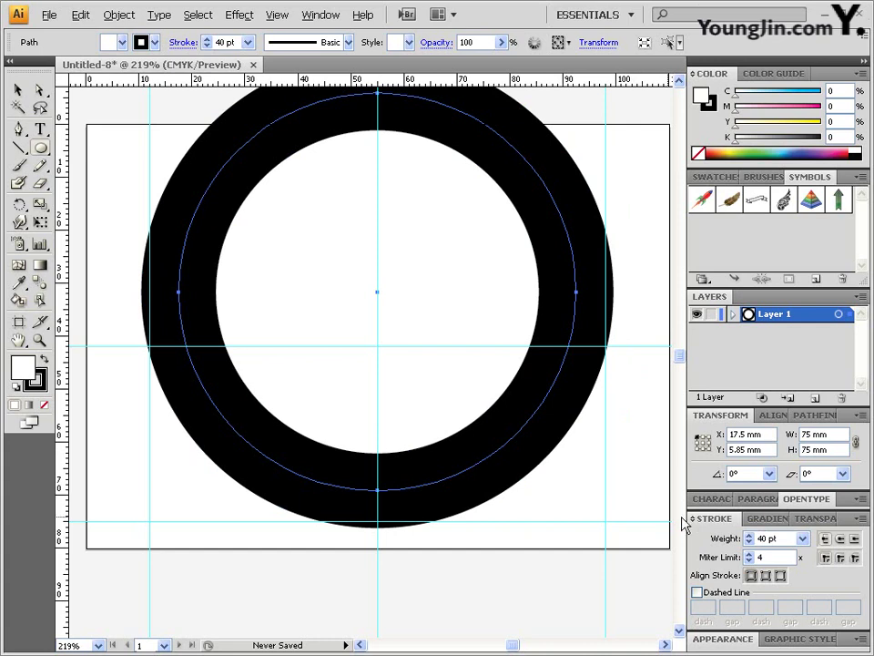
left_click(19, 91)
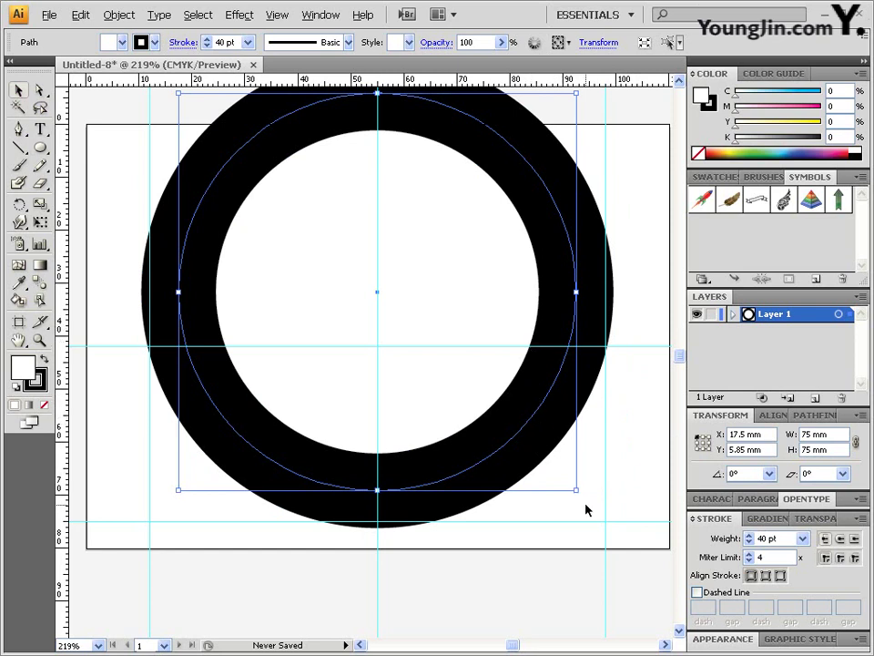
key("Up")
key("Up")
key("Up")
key("Up")
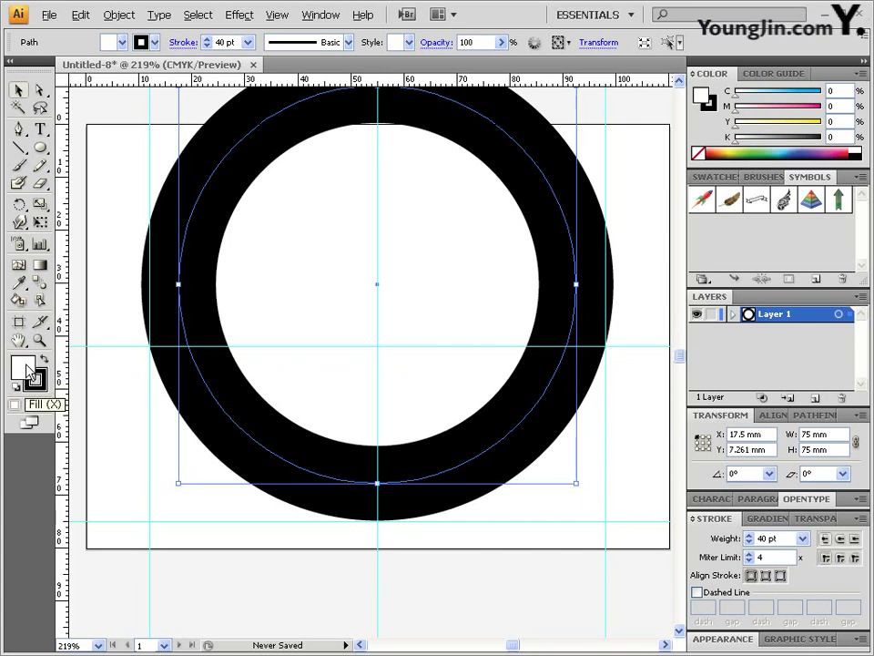
Remove the circle's fill and convert its thick stroke to a filled ring with Outline Stroke
left_click(40, 404)
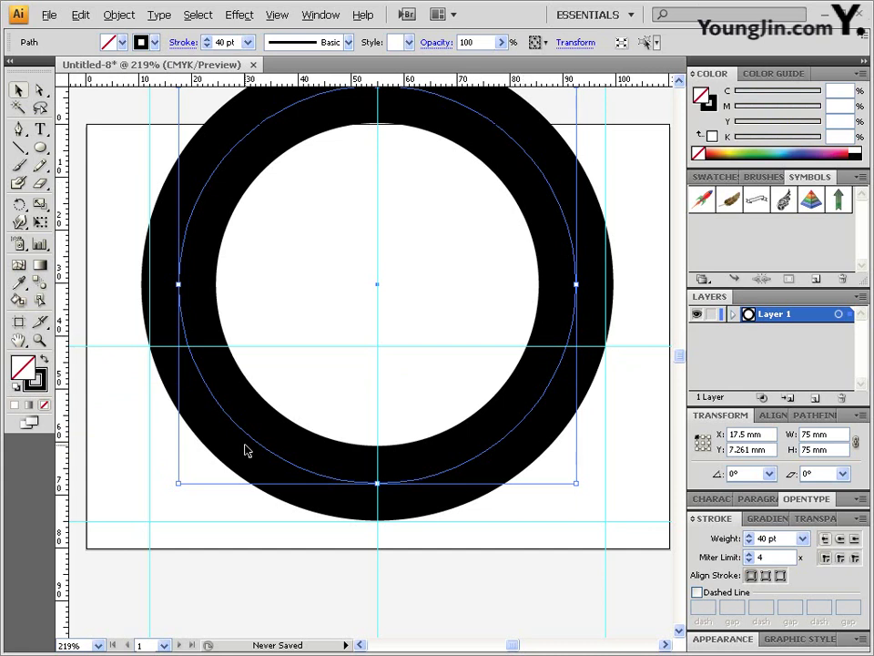
left_click(119, 16)
mouse_move(173, 295)
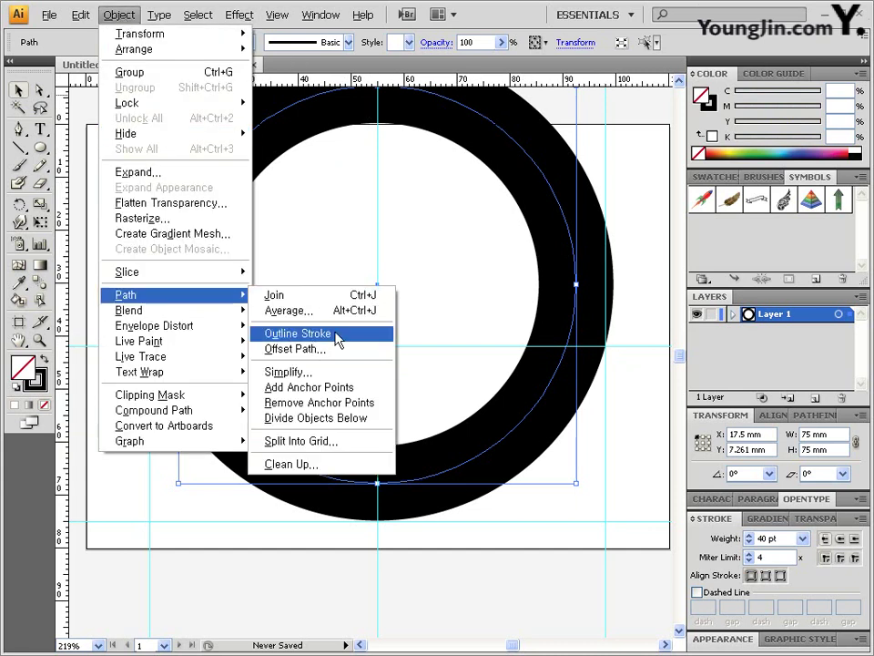
left_click(337, 336)
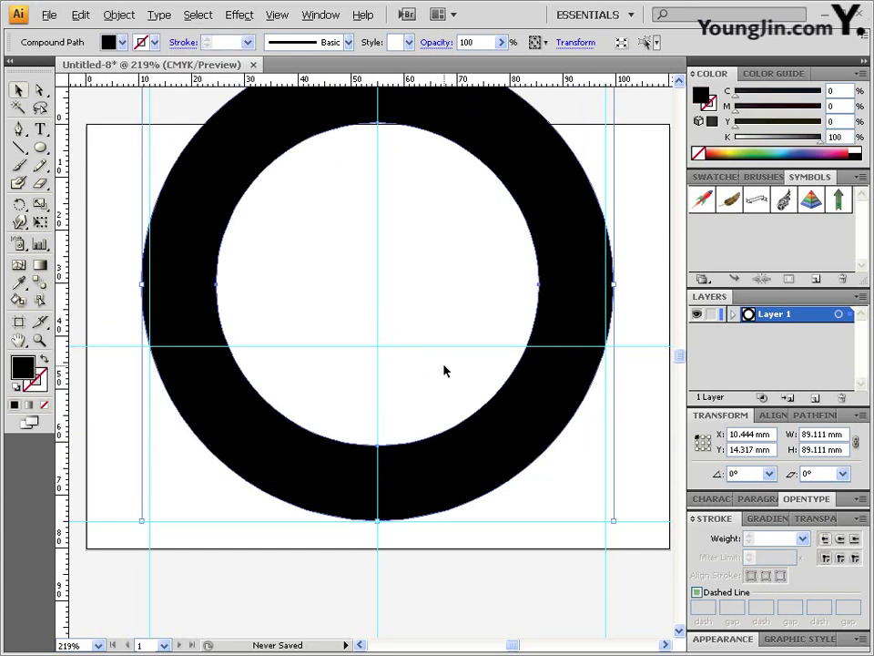
Draw a rectangle about 107 x 61 mm covering the part of the ring above the 42 mm guide
scroll(384, 320, "up", 3)
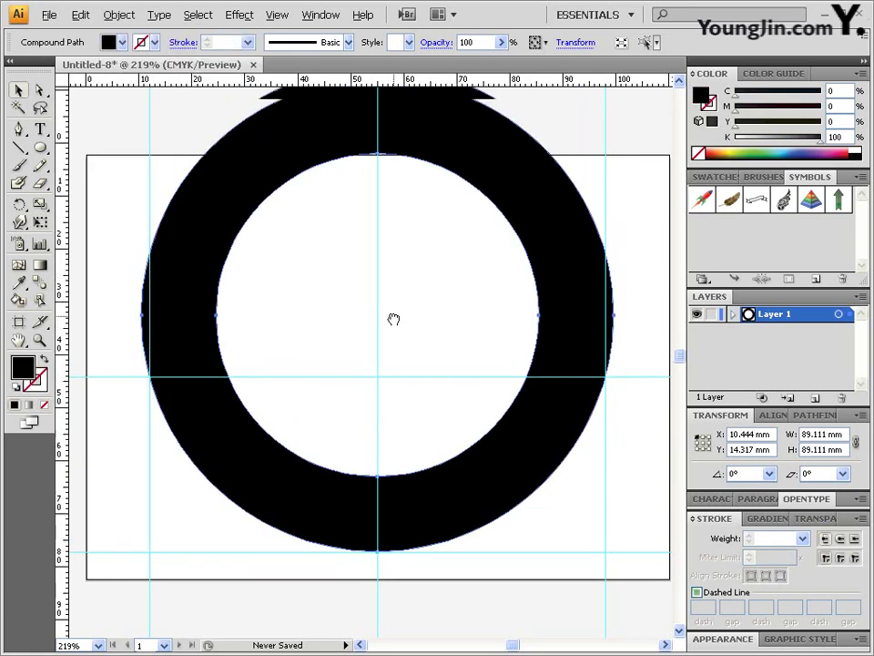
left_click_drag(40, 148, 79, 155)
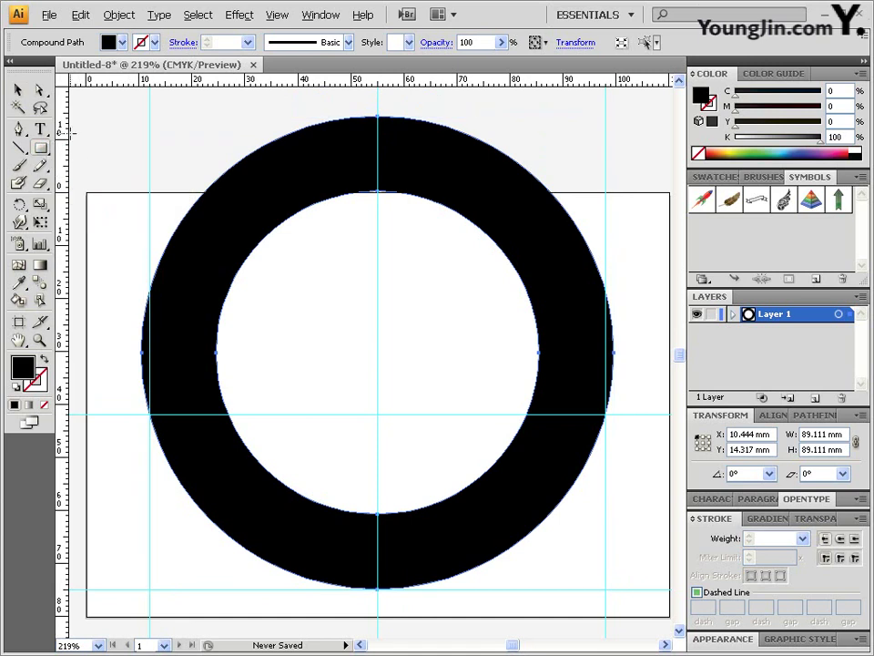
left_click_drag(92, 92, 661, 415)
key("v")
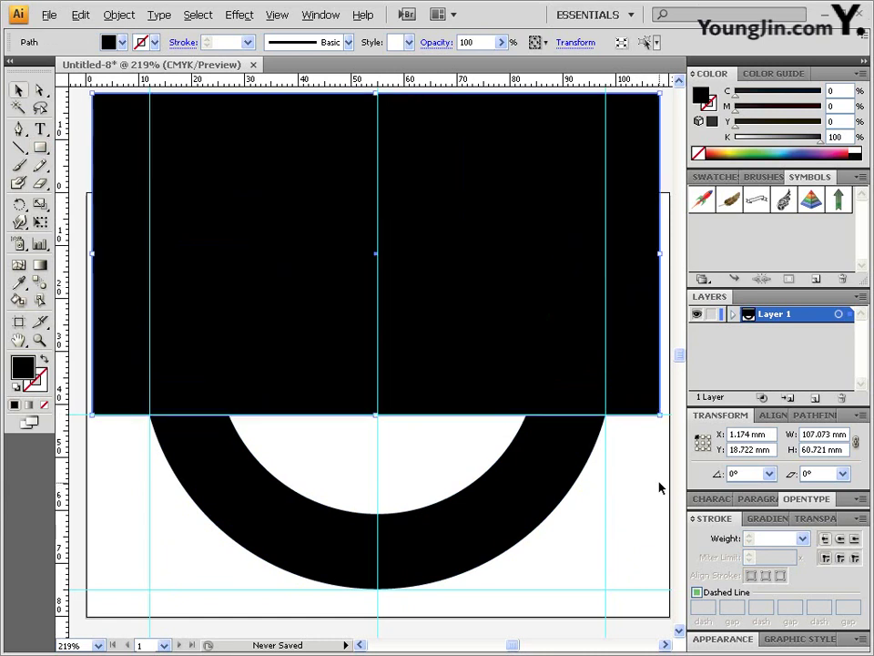
Try to subtract the rectangle from the ring with Minus Front, then clear the selection
left_click_drag(643, 470, 435, 345)
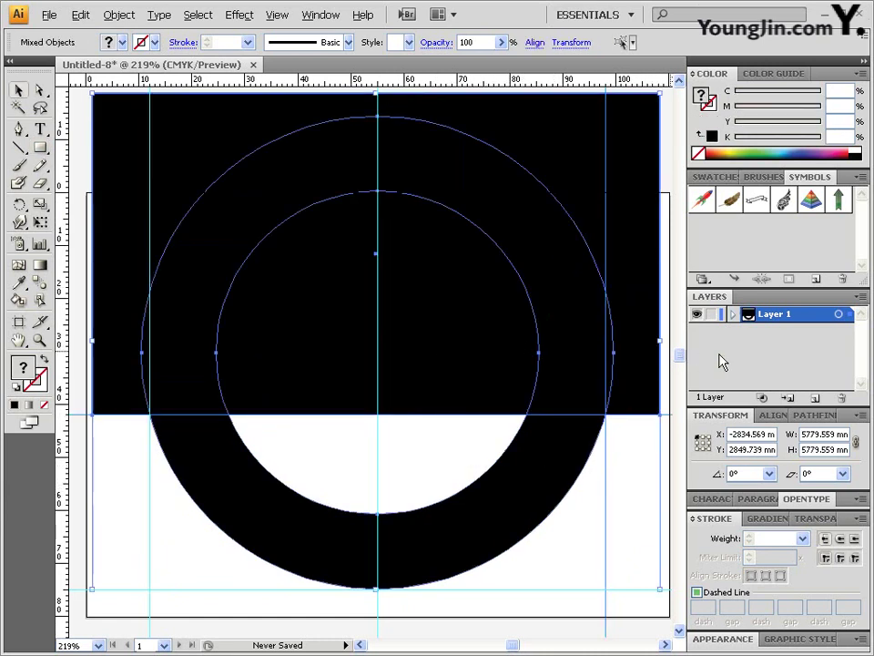
left_click(828, 415)
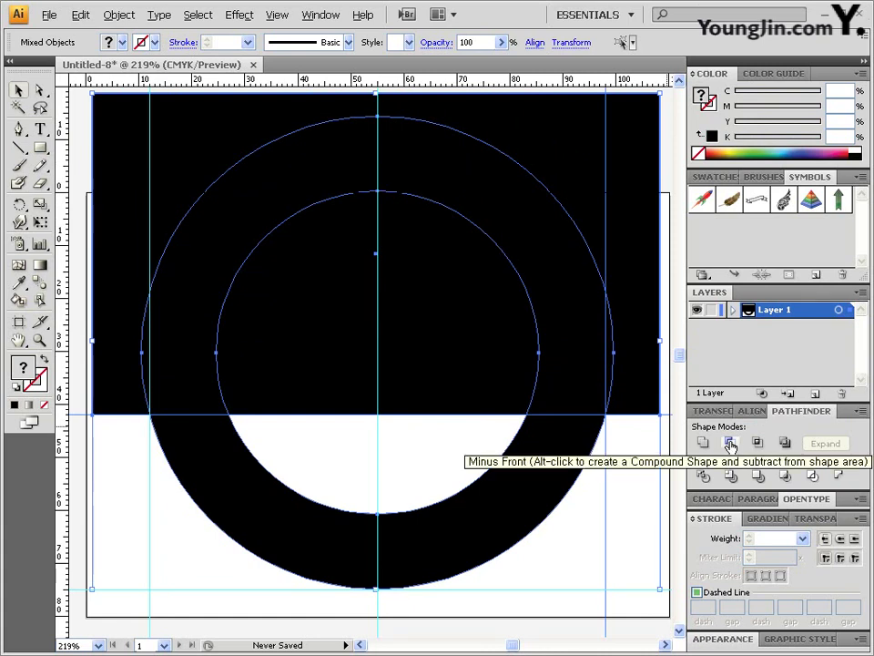
left_click(731, 444)
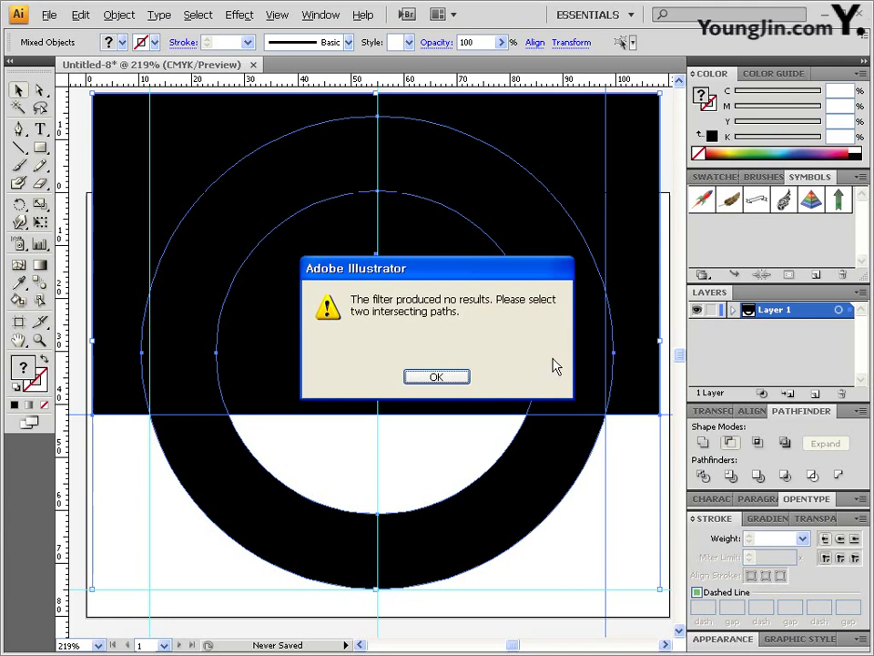
left_click(462, 379)
left_click(626, 482)
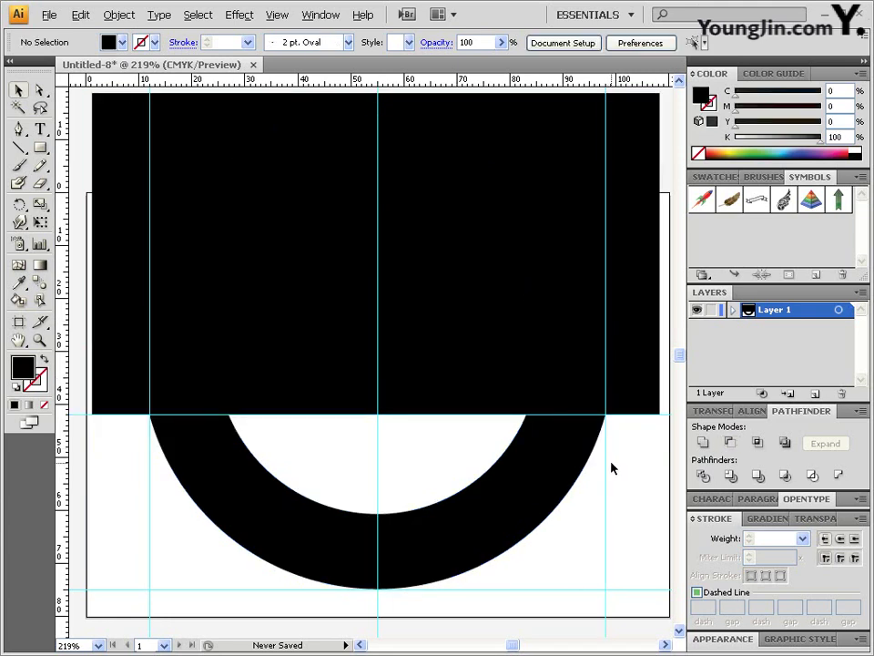
left_click_drag(637, 510, 135, 305)
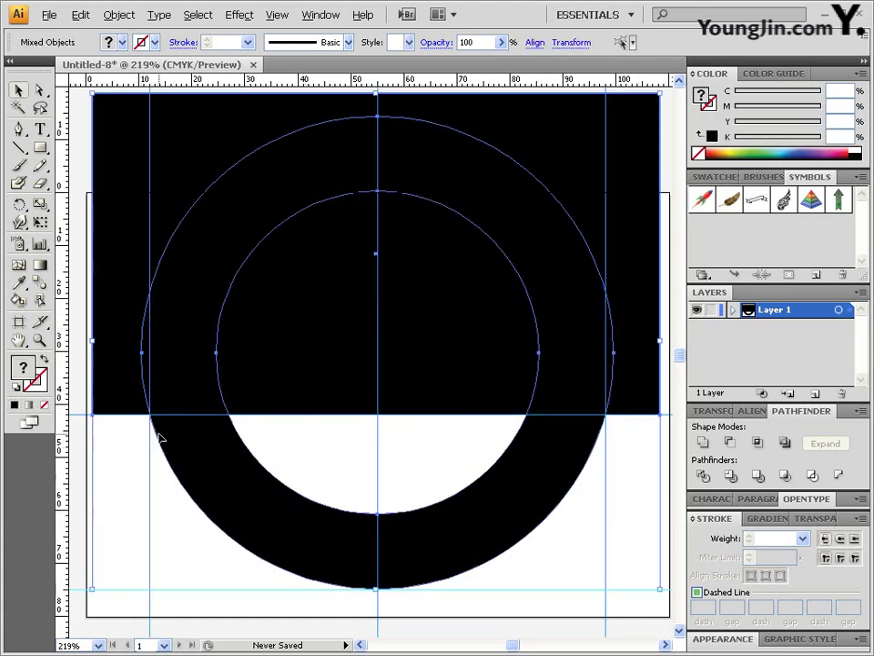
key("ctrl+shift+a")
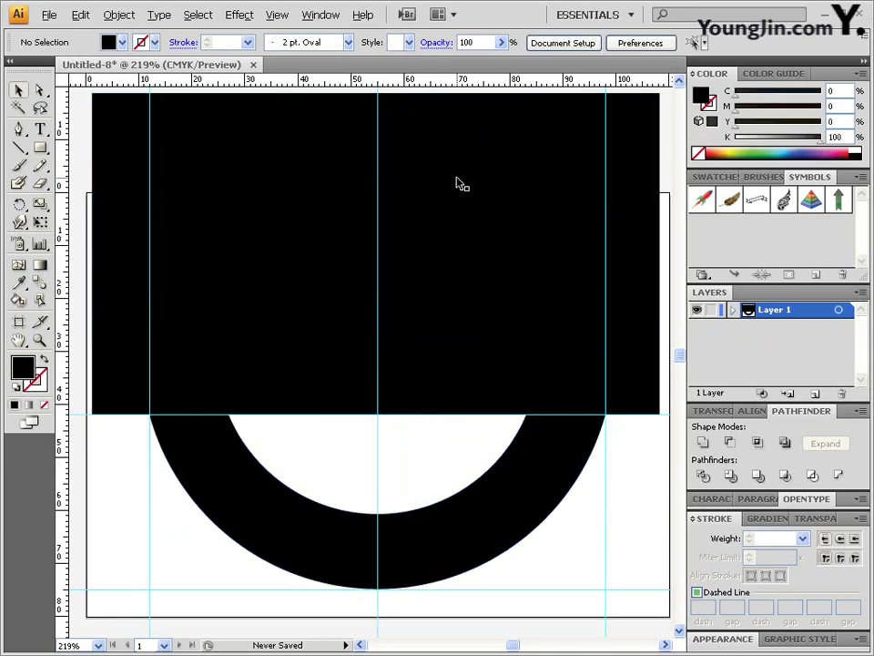
Lock the guides, then subtract the large rectangle from the ring with Minus Front
left_click(279, 19)
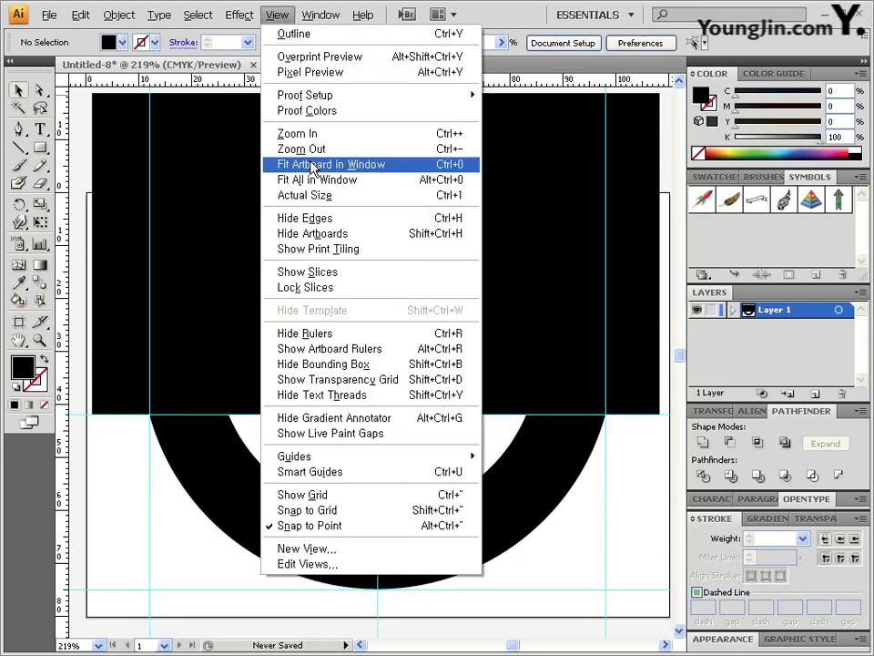
mouse_move(305, 464)
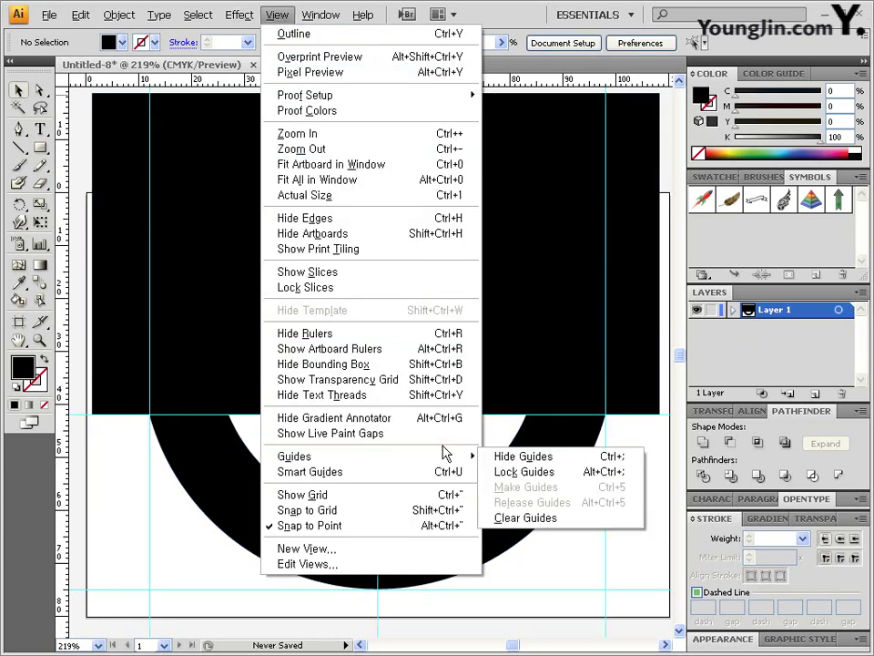
left_click(537, 474)
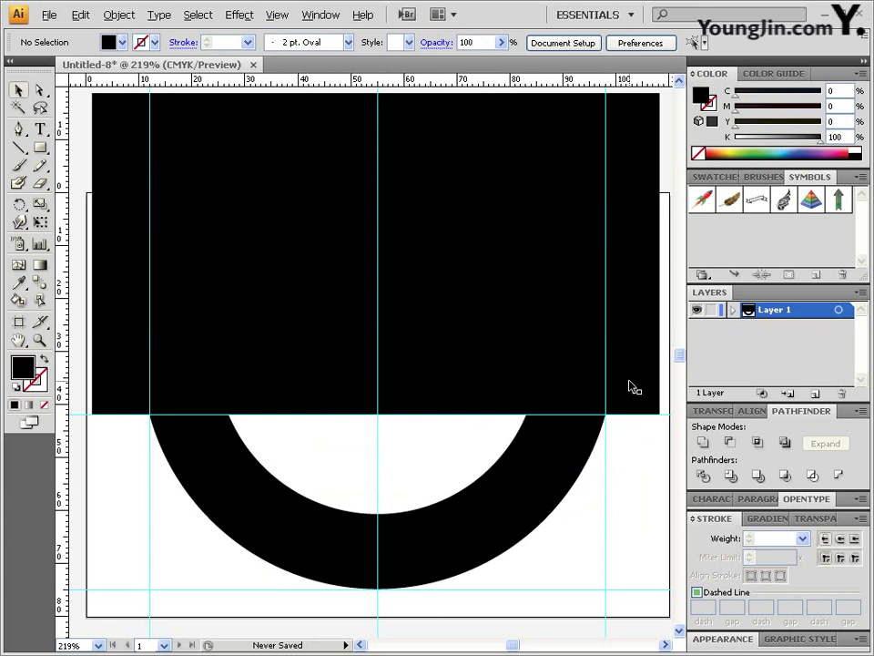
left_click_drag(627, 479, 424, 323)
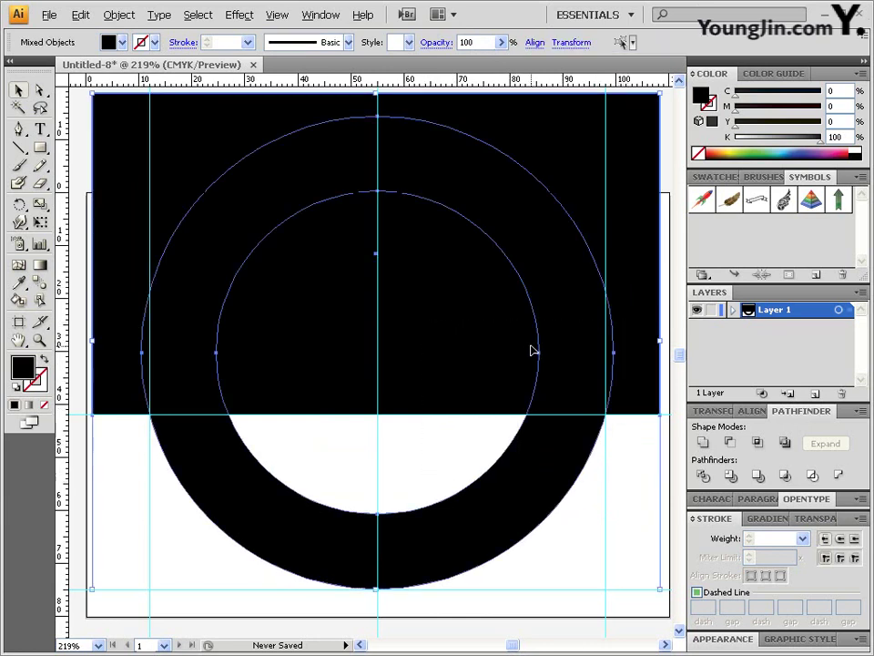
left_click(730, 443)
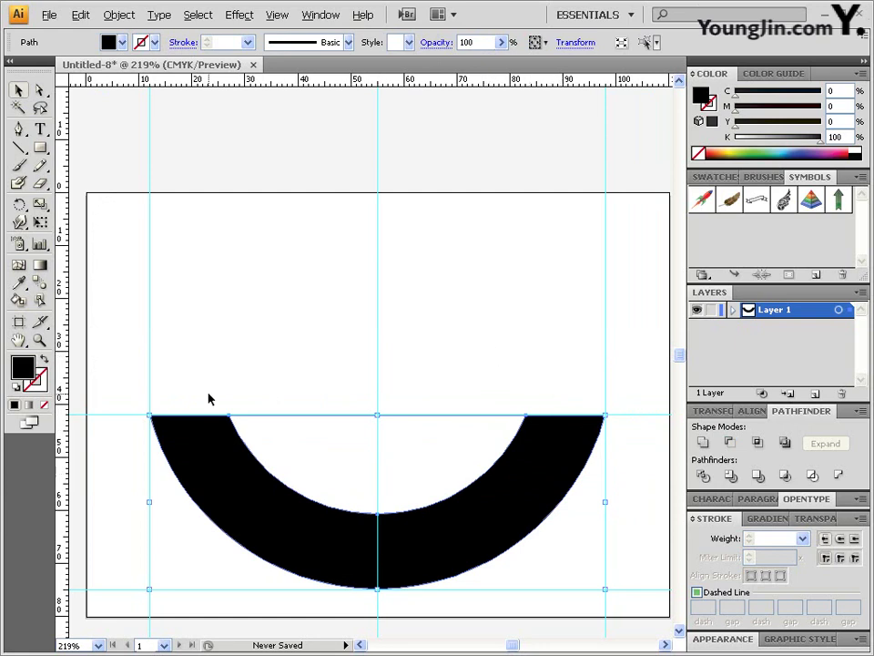
Fill the arc with white and set its stroke color to C 0, M 100, Y 100, K 80
left_click(862, 145)
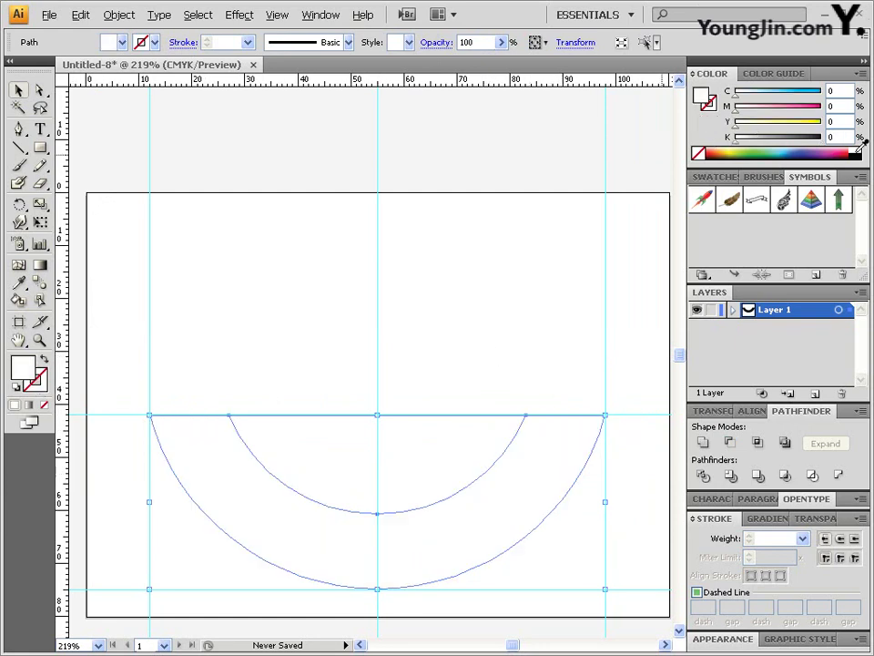
left_click(716, 108)
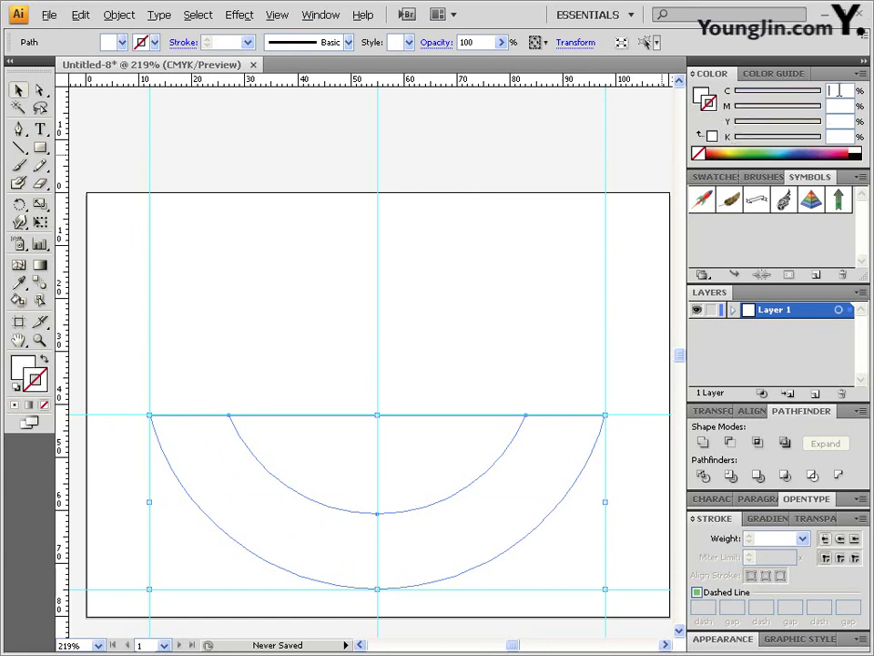
left_click(839, 90)
type("0")
key("Tab")
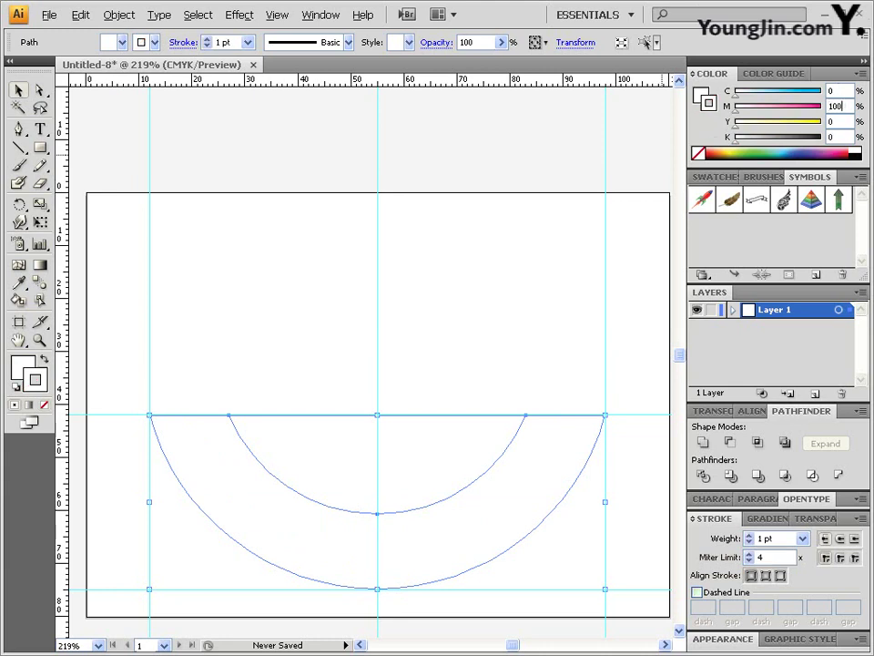
type("100")
key("Tab")
type("100")
key("Tab")
type("8")
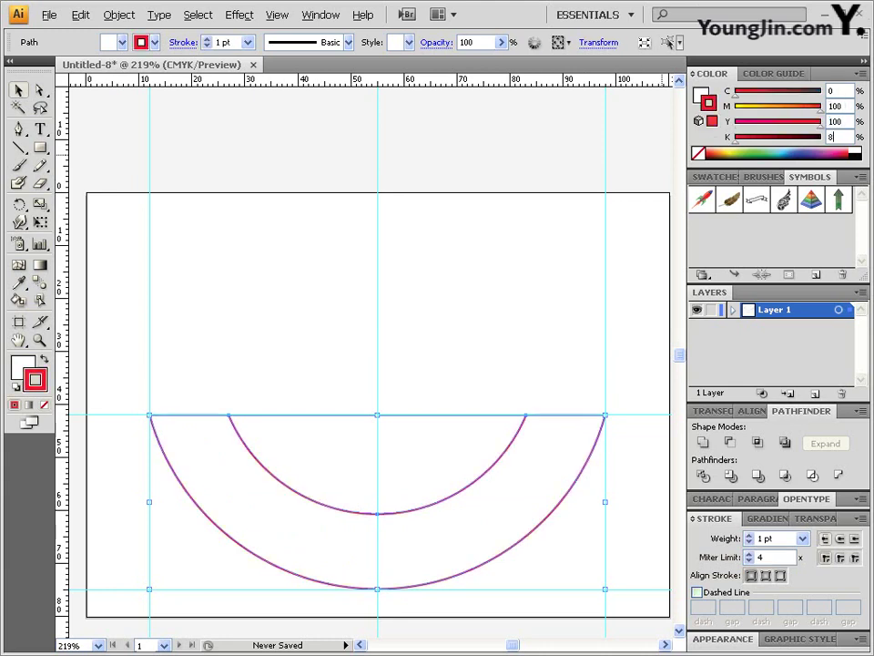
type("0")
key("Return")
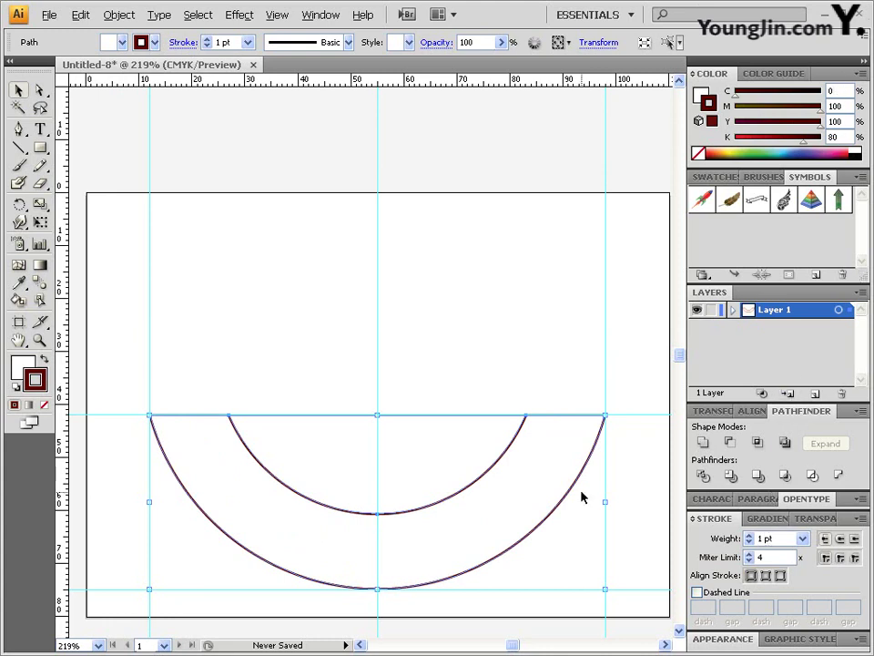
Turn on Smart Guides and create a 15 x 18 mm rectangle starting at the arc's outer upper-left anchor point
left_click(40, 149)
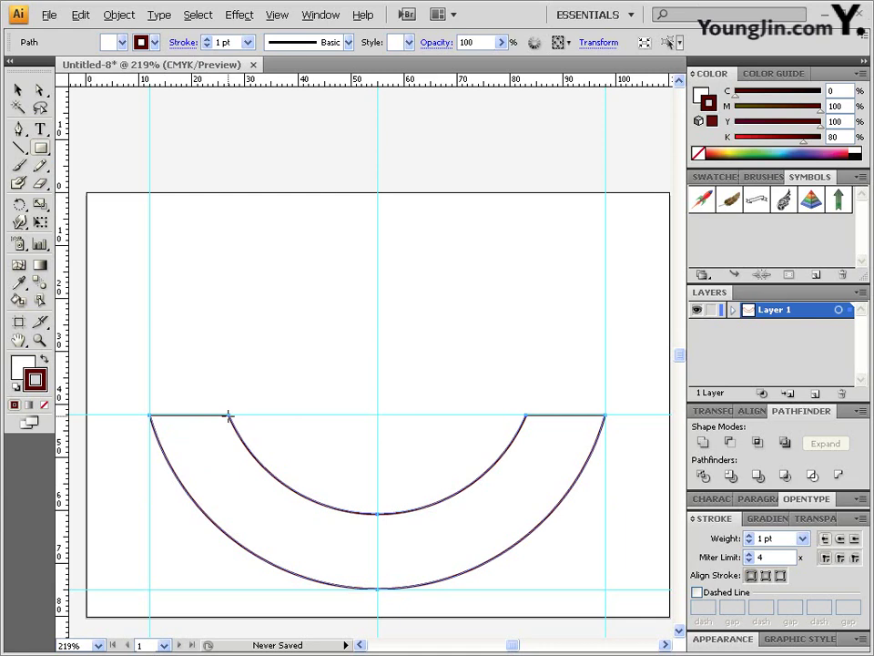
left_click(278, 15)
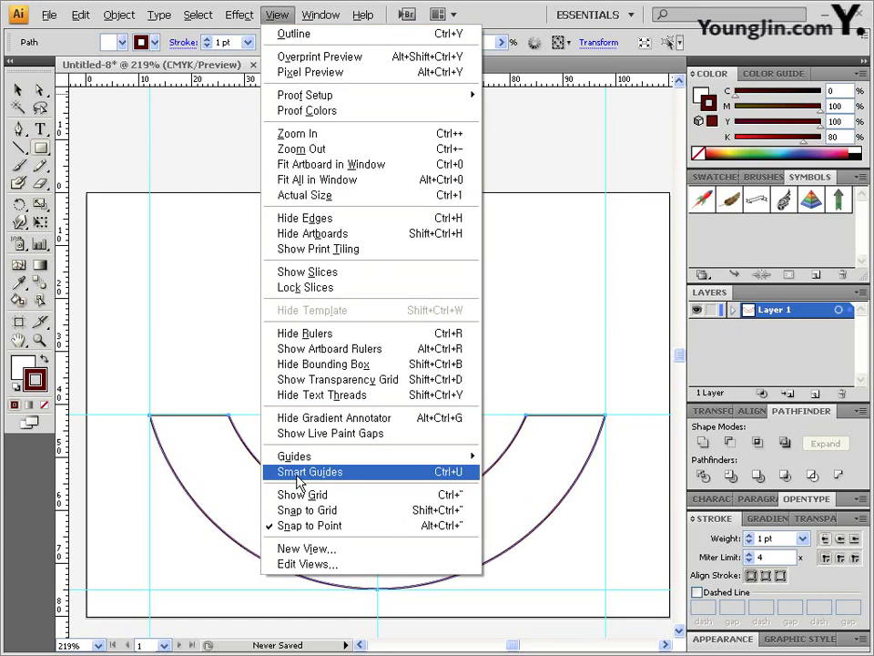
left_click(449, 473)
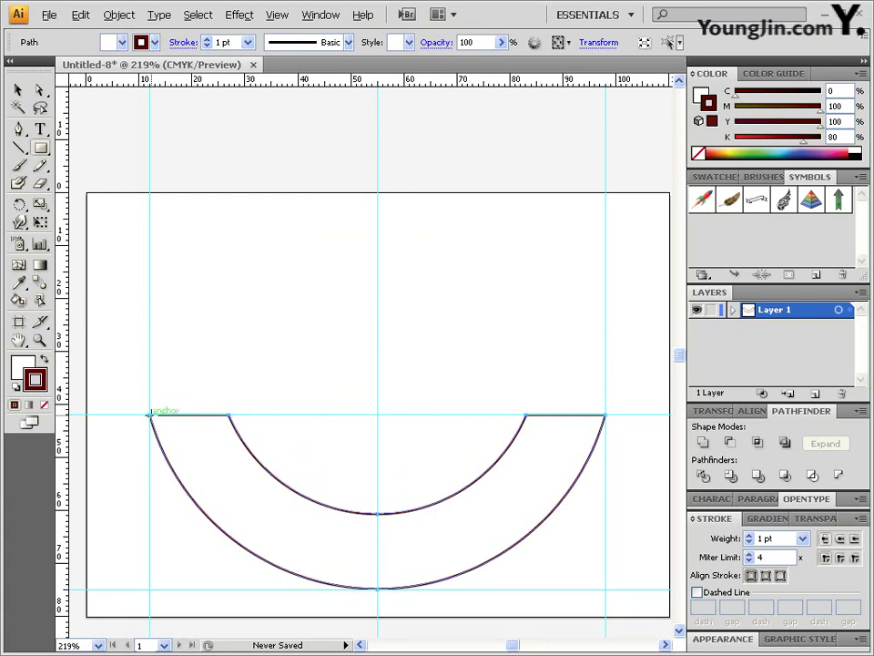
left_click(150, 414)
left_click_drag(417, 334, 262, 332)
type("15")
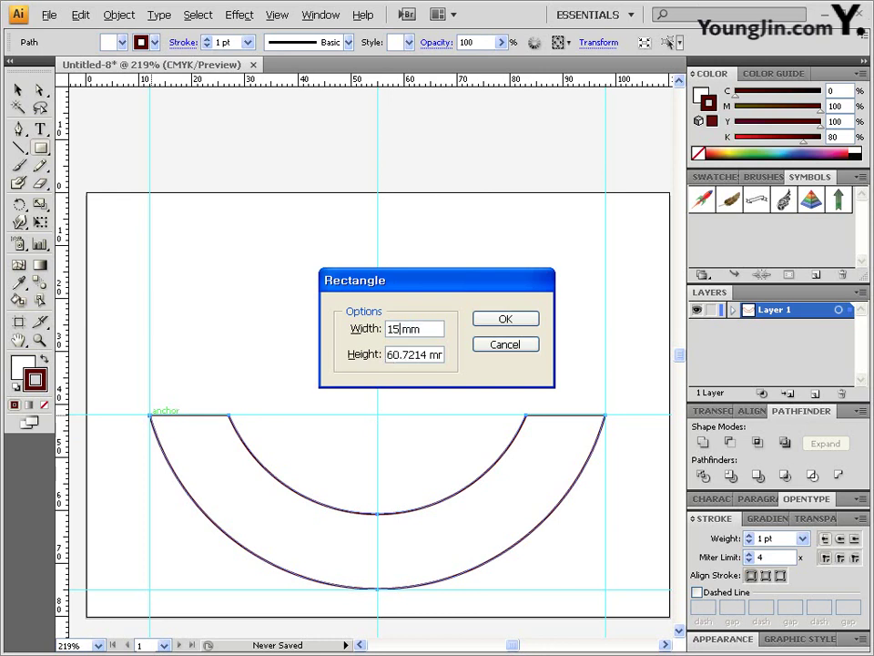
key("Tab")
type("18")
left_click(505, 318)
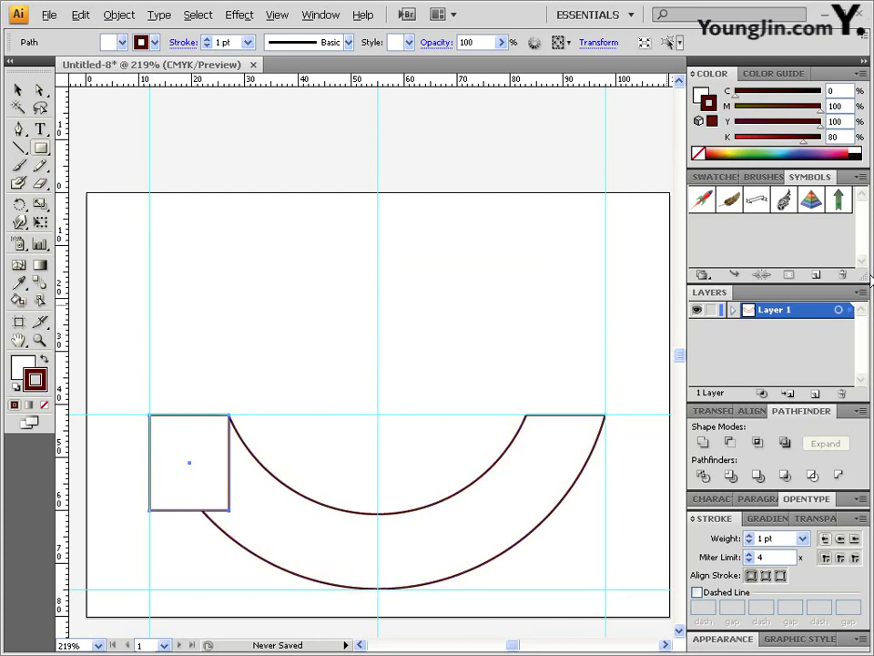
Fill the small rectangle with C 0, M 100, Y 100, K 70 and set its stroke to K 80
left_click(835, 91)
left_click(703, 96)
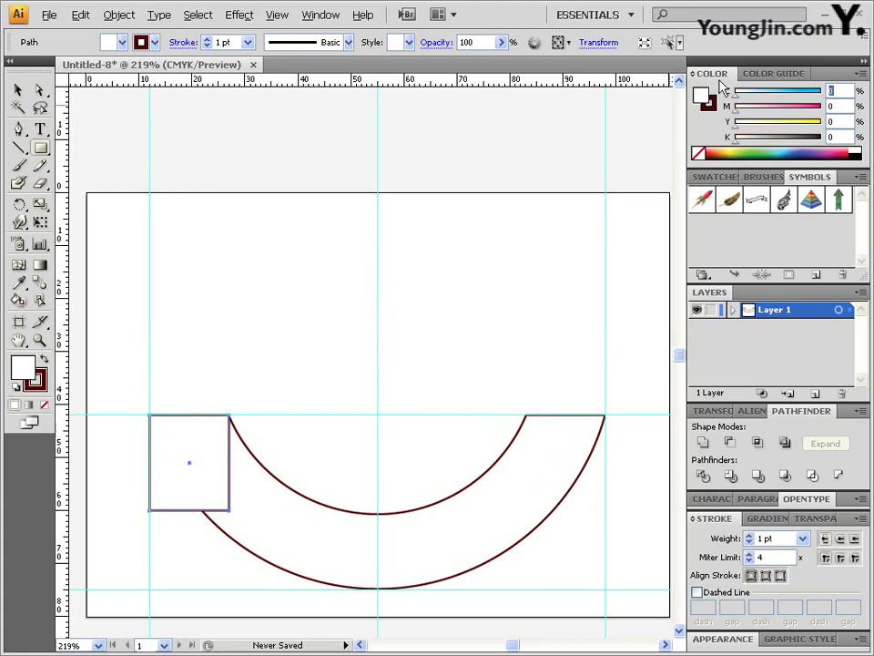
key("Tab")
type("100")
key("Tab")
type("100")
key("Tab")
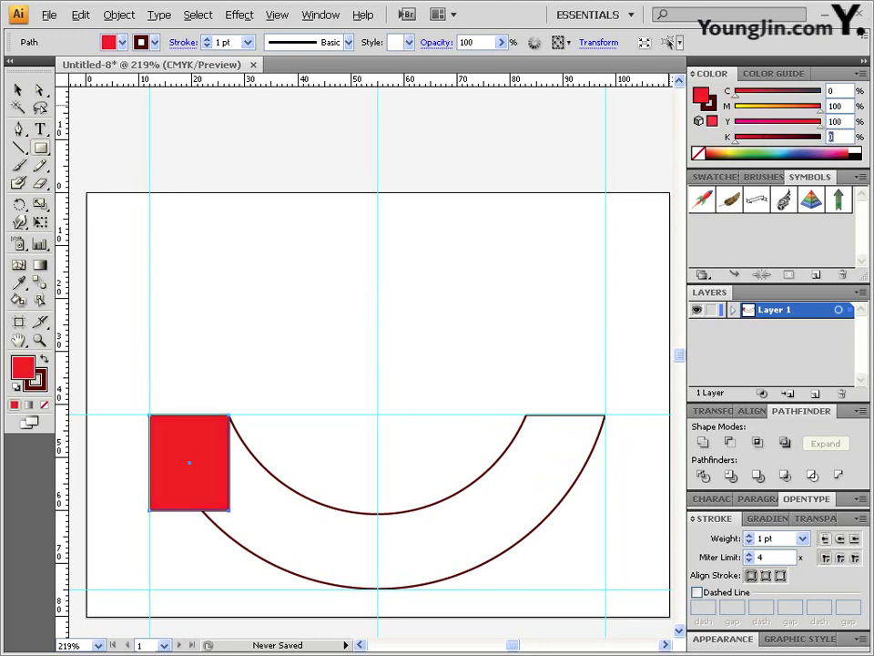
type("70")
key("Return")
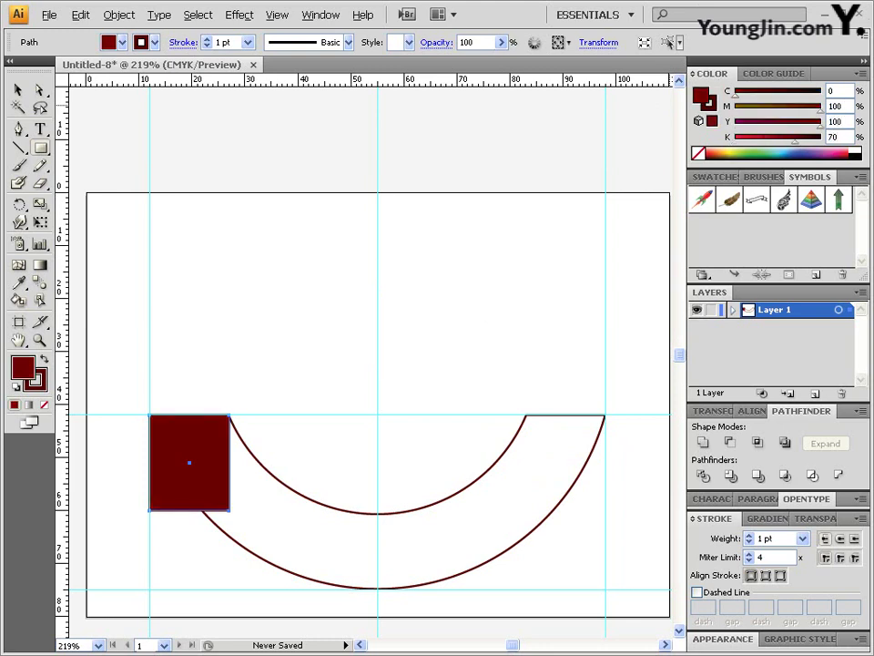
double_click(833, 137)
type("80")
key("Return")
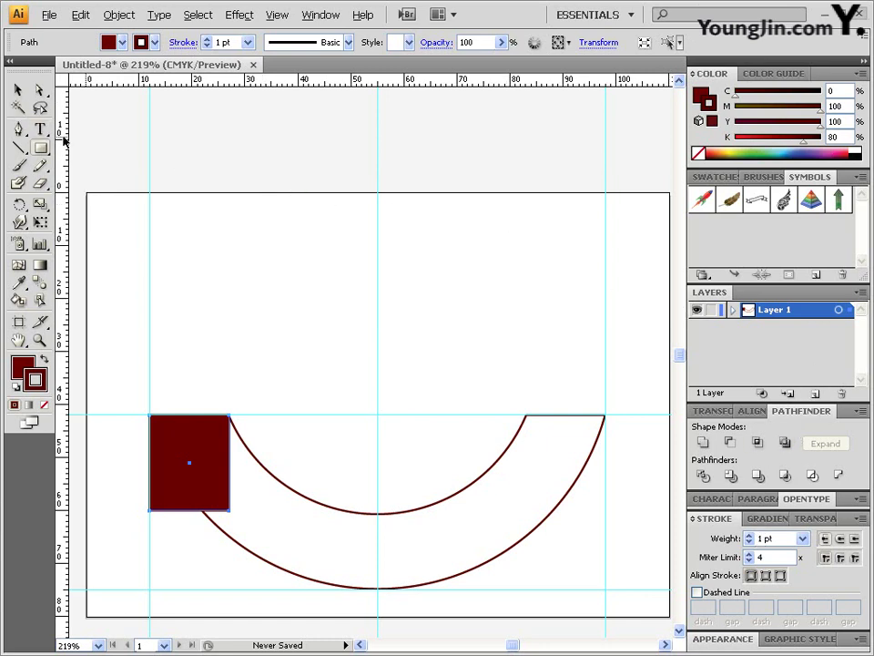
Add an anchor point midway along the small rectangle's lower edge and move it up about 5 mm to form a notch
left_click_drag(20, 133, 88, 150)
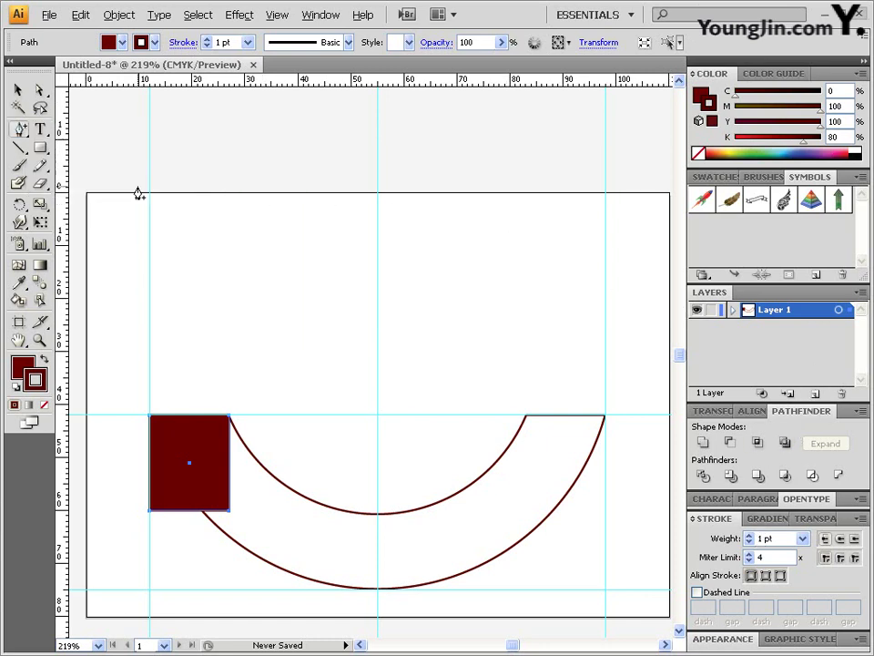
left_click(192, 511)
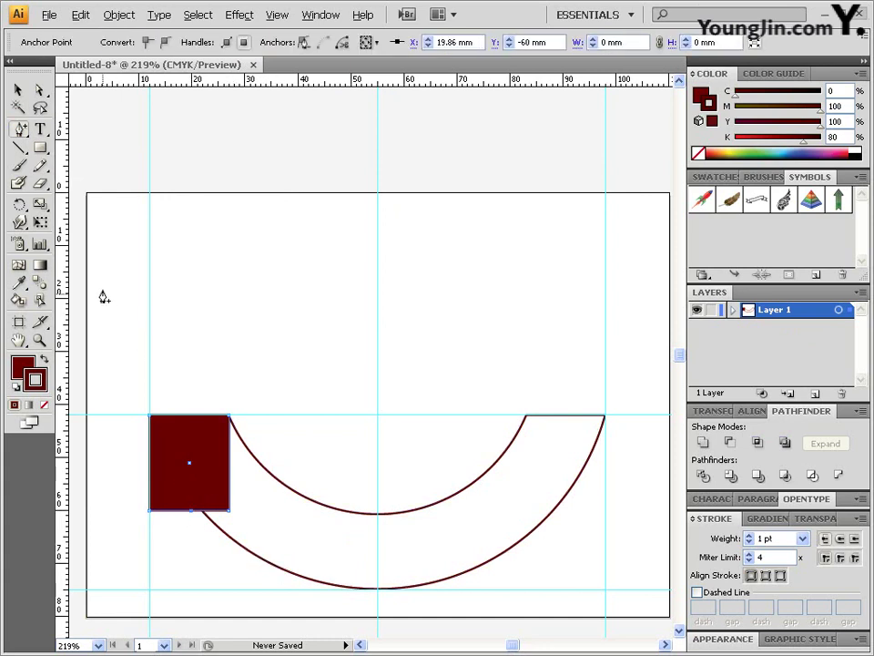
left_click(40, 90)
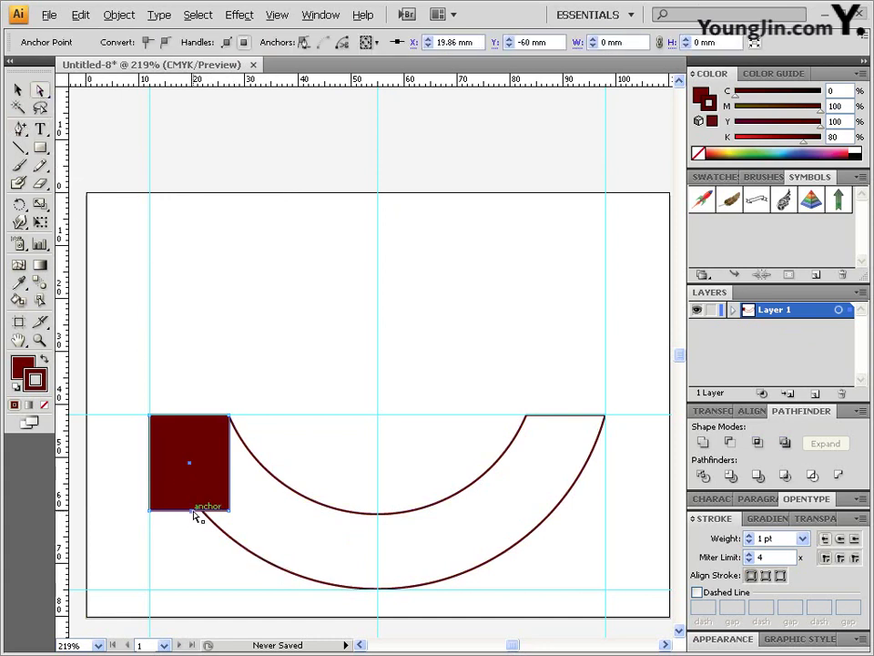
left_click_drag(193, 512, 192, 497)
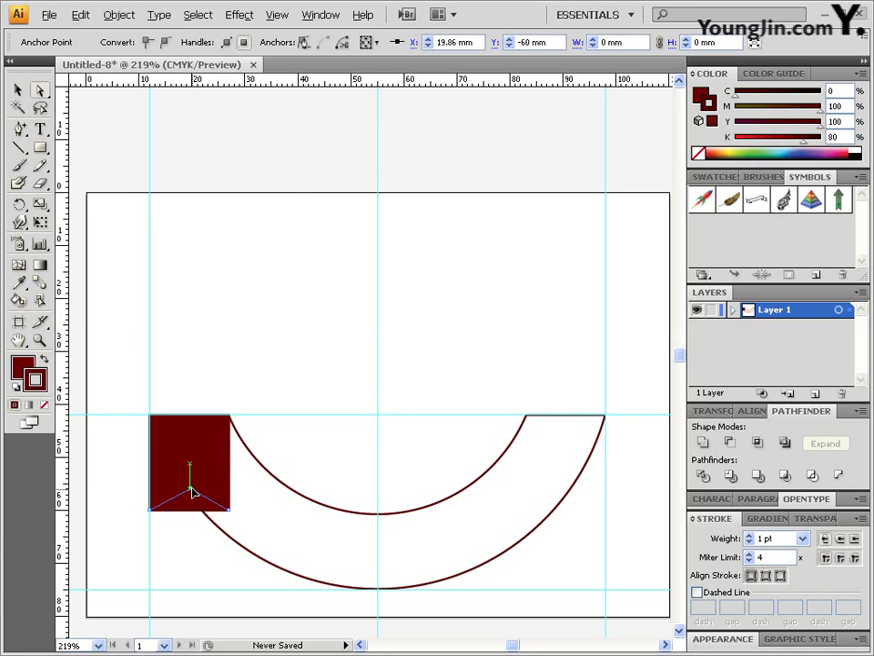
left_click_drag(191, 492, 190, 484)
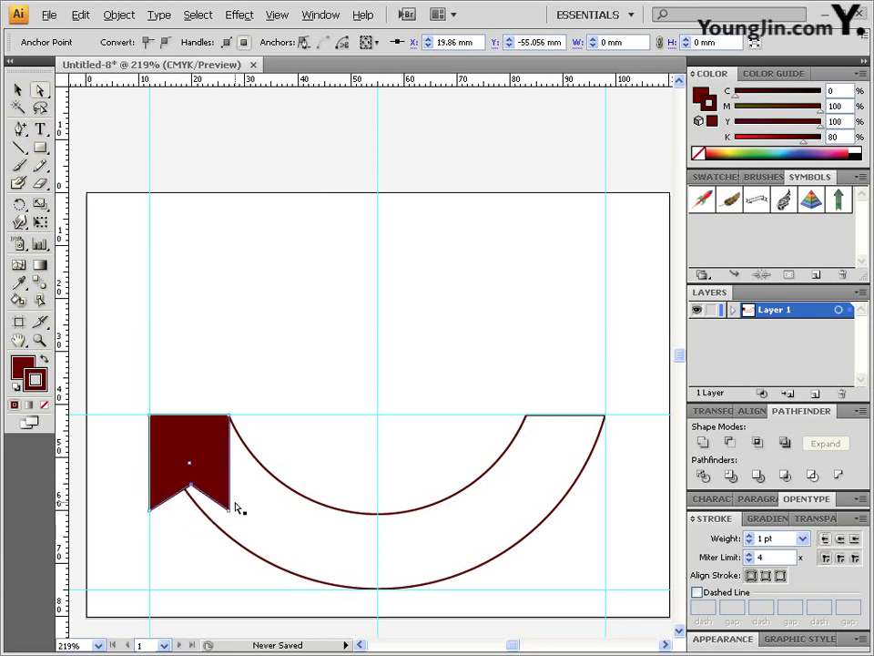
Select the notched shape's three lower anchor points and rotate them clockwise about its upper-left corner so the tail slants outward
left_click(175, 538)
left_click(150, 512)
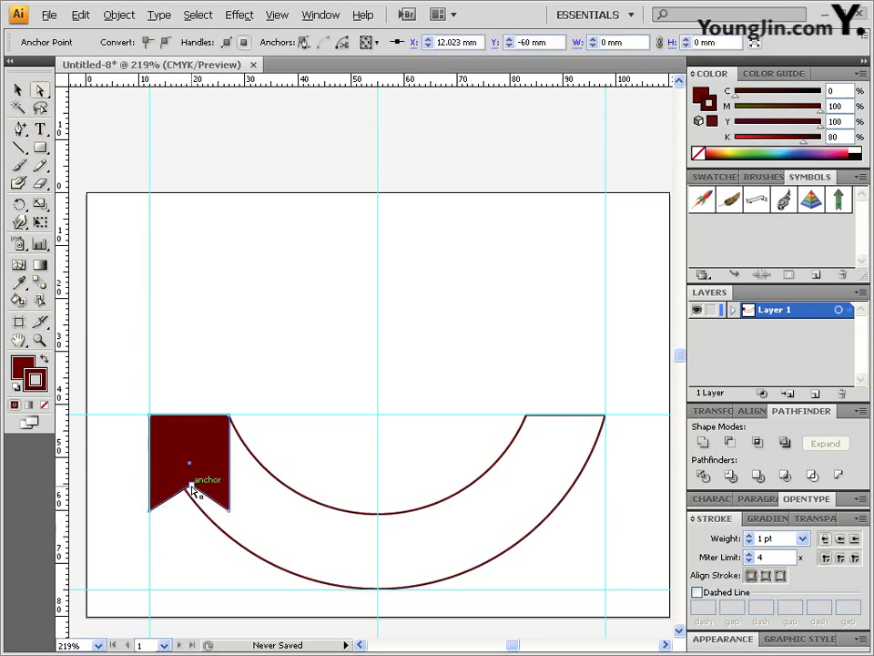
left_click(190, 491, "shift")
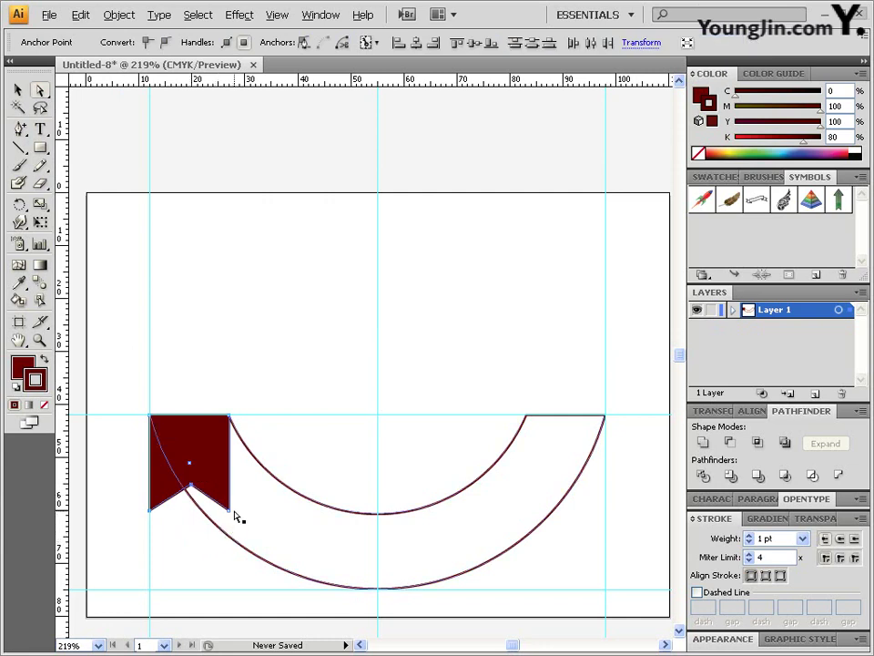
left_click(229, 508, "shift")
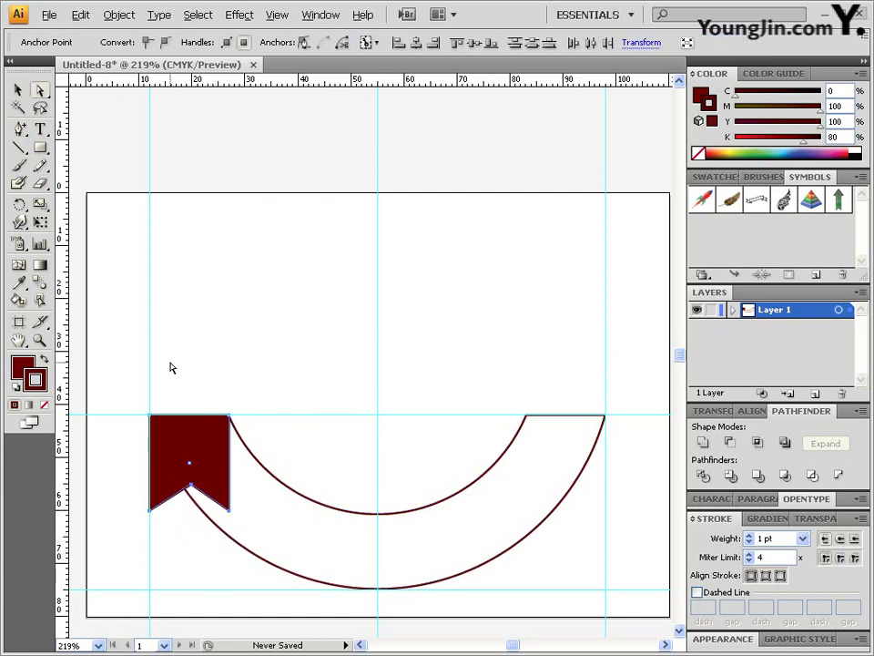
left_click(20, 206)
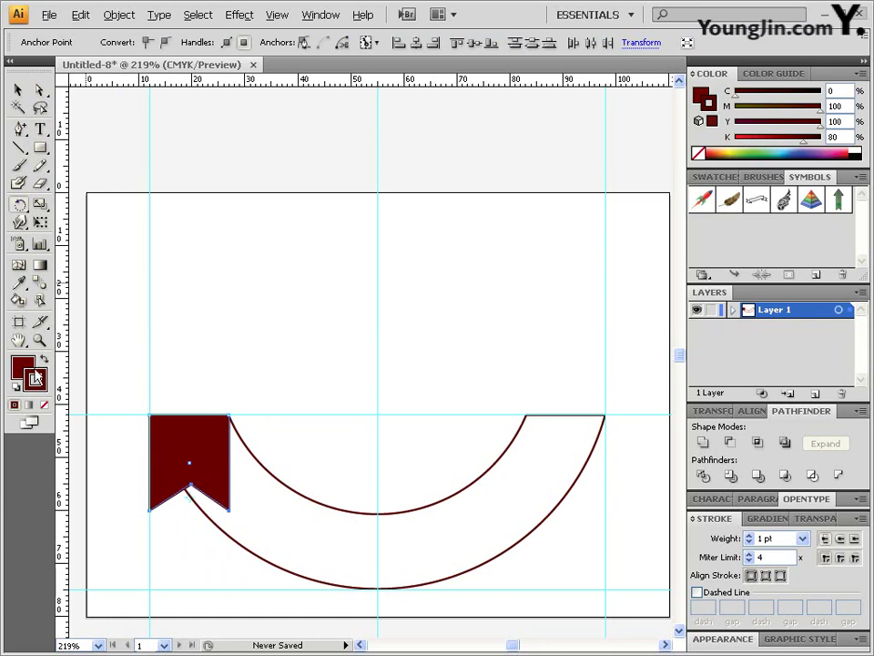
left_click(150, 415)
left_click_drag(234, 512, 185, 515)
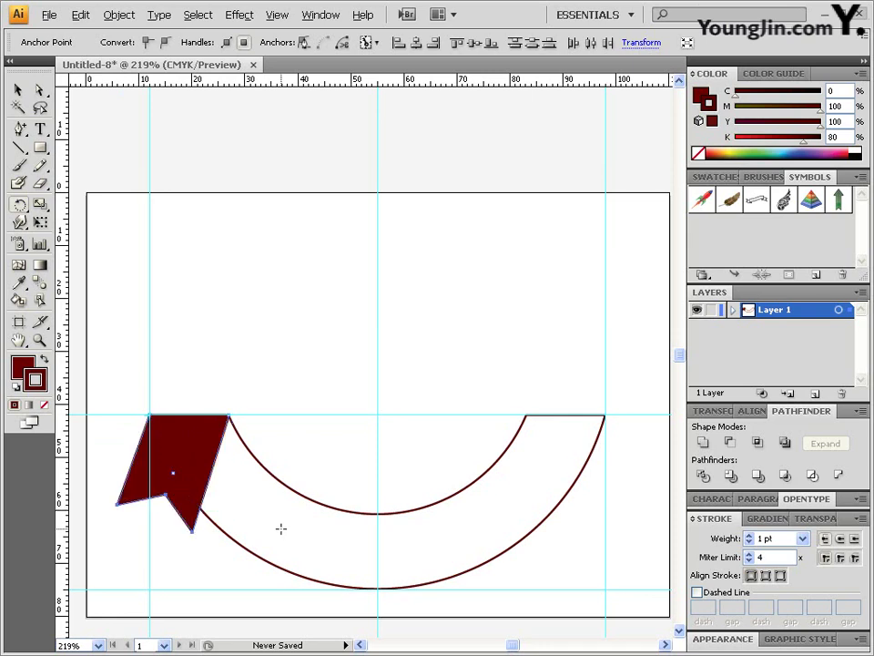
Send the notched ribbon tail to the back, behind the arc, and clear the selection
left_click(118, 15)
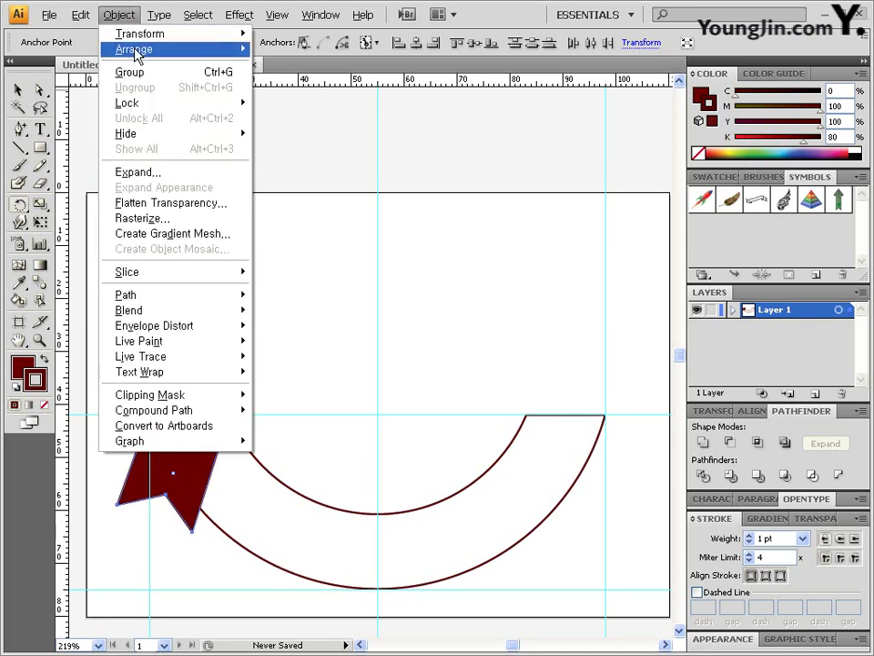
mouse_move(139, 53)
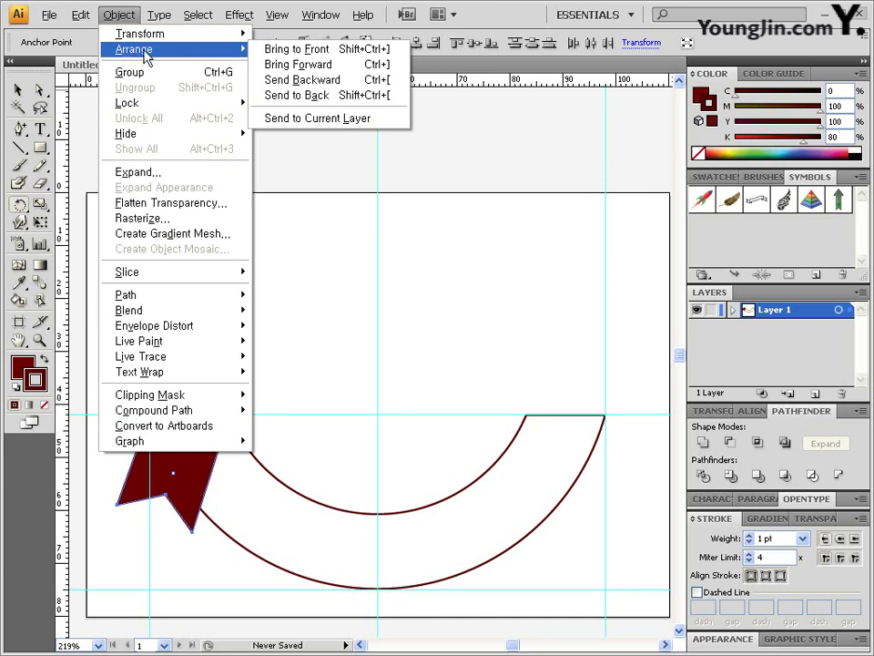
left_click(327, 96)
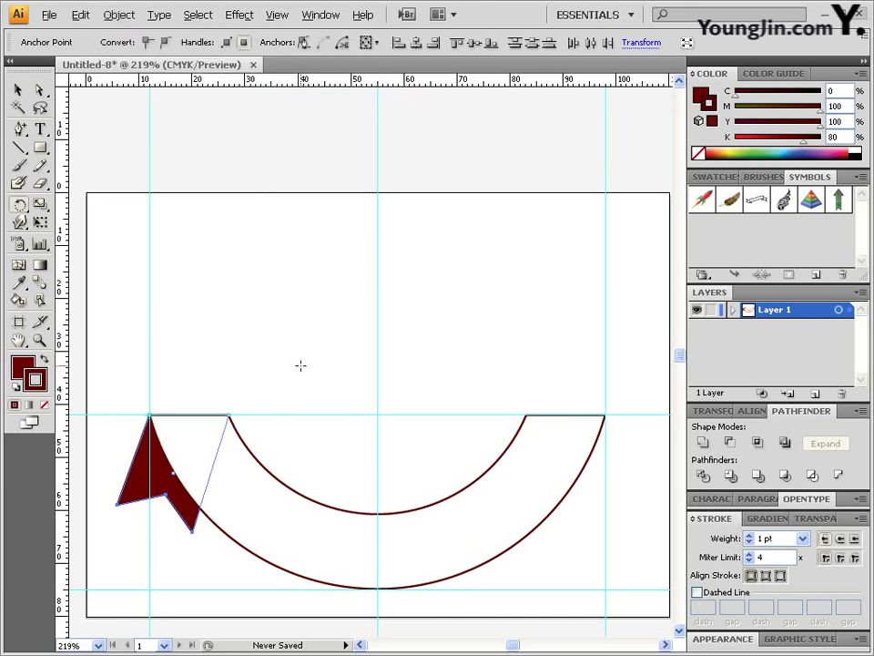
left_click(19, 90)
left_click(308, 277)
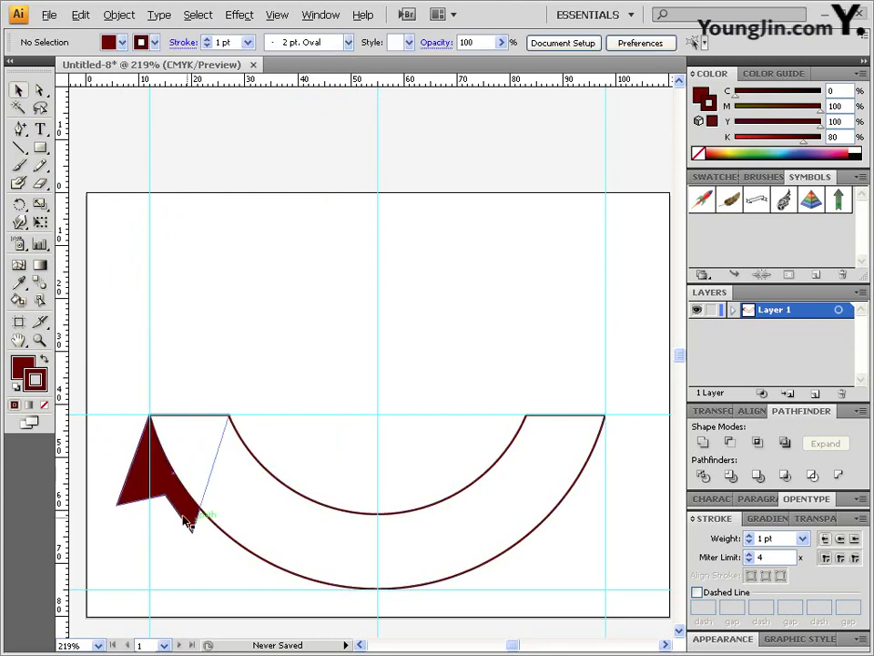
Reflect a copy of the notched ribbon tail across the vertical centre guide so it sits behind the arc's opposite end
left_click(162, 483)
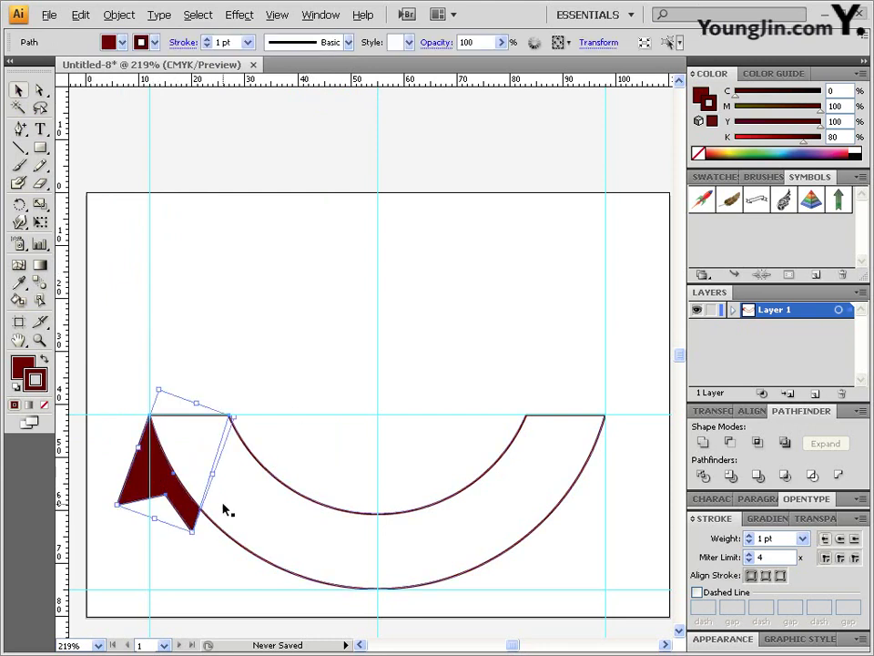
left_click_drag(26, 208, 91, 224)
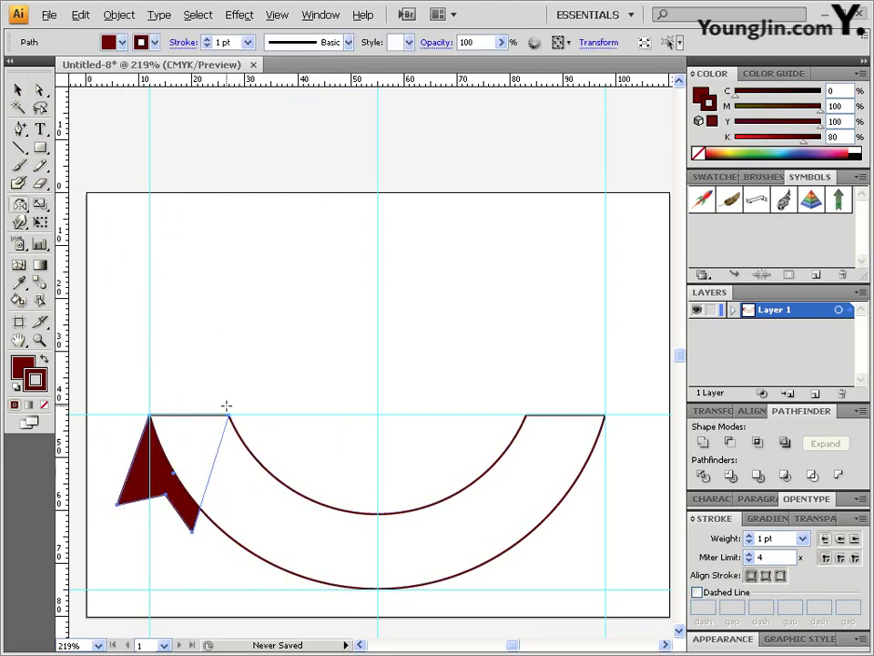
left_click(378, 513, "alt")
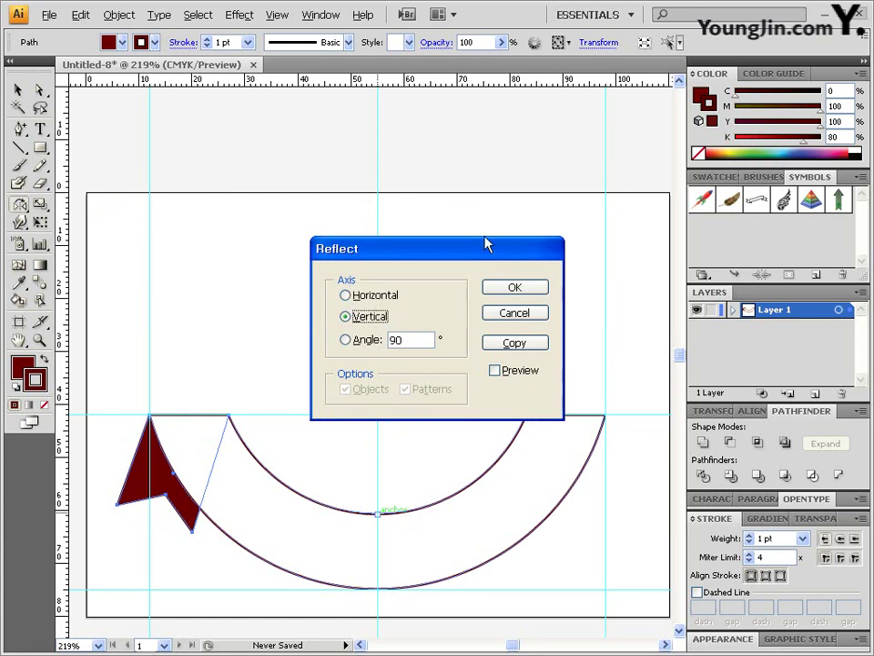
left_click(499, 371)
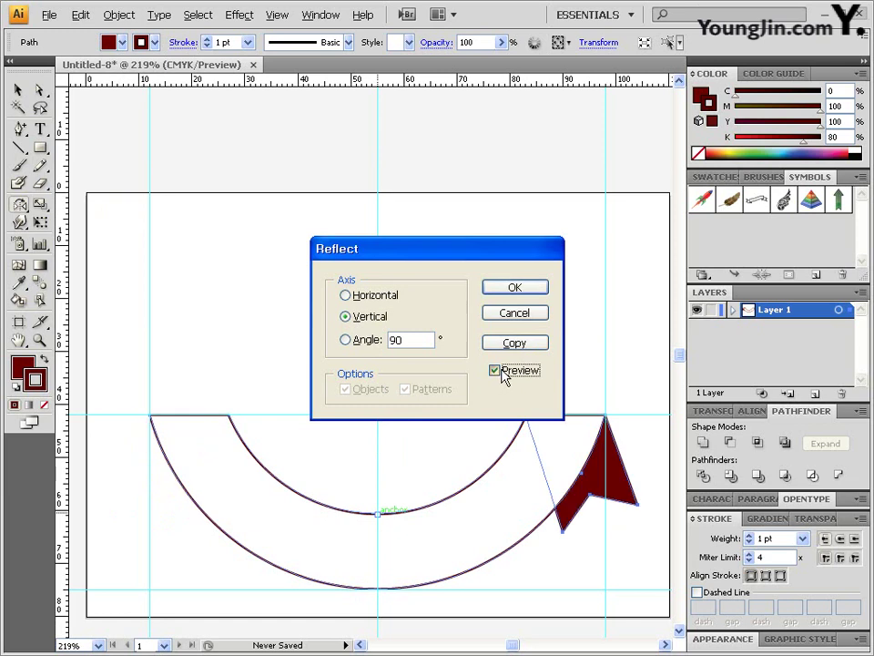
left_click(516, 344)
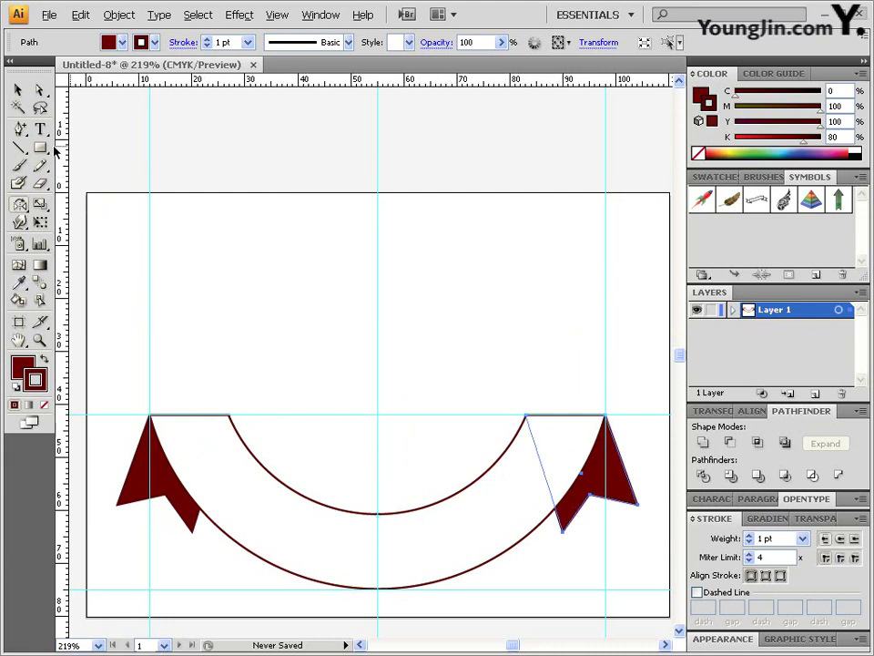
Draw a wide ellipse about 71 x 21 mm above the arc, centred on the vertical centre guide
left_click_drag(40, 148, 111, 193)
left_click_drag(202, 297, 586, 410)
left_click_drag(497, 366, 482, 365)
Set the ellipse's fill to K 80 and remove its stroke
left_click(34, 364)
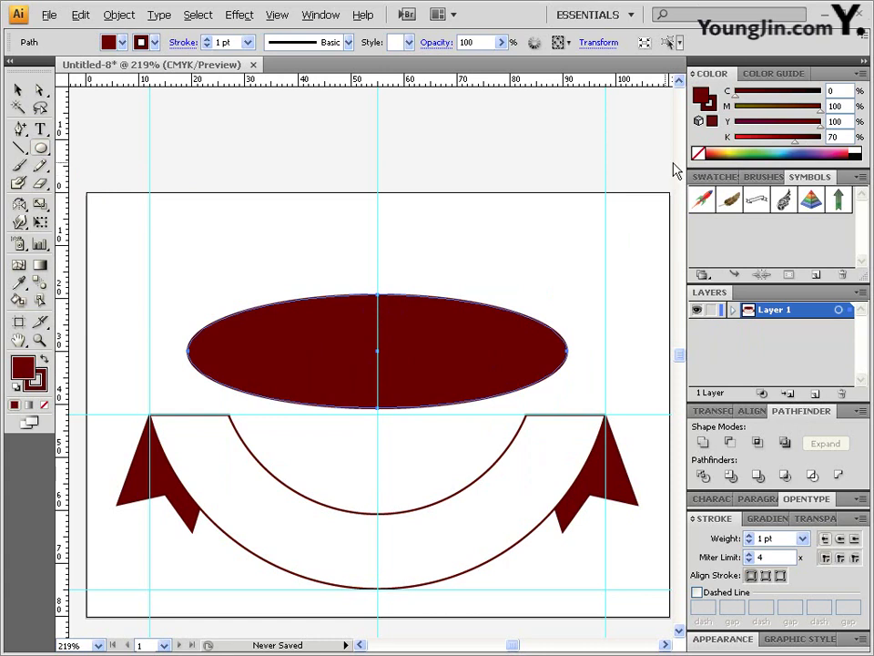
left_click(834, 136)
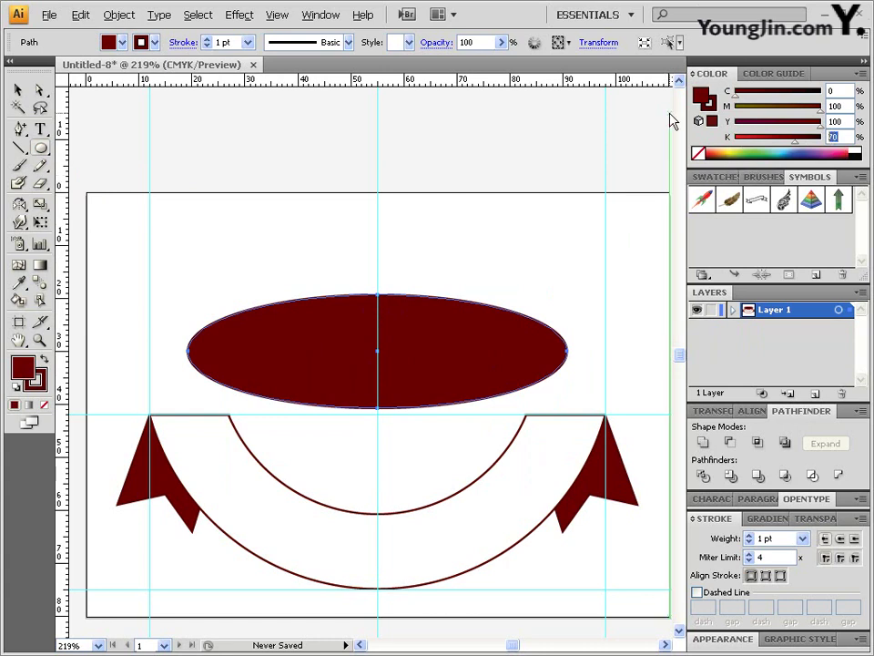
key("Return")
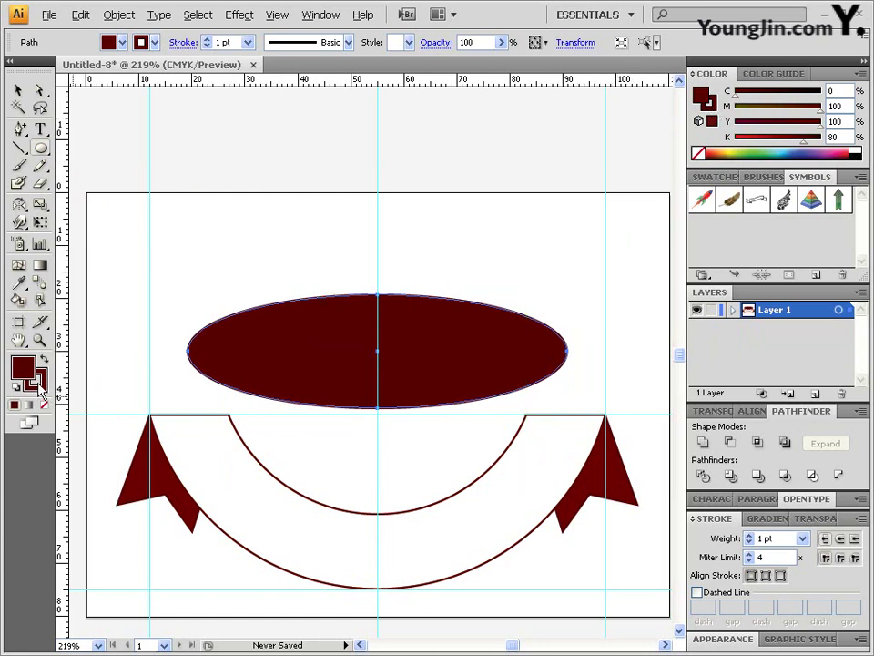
key("/")
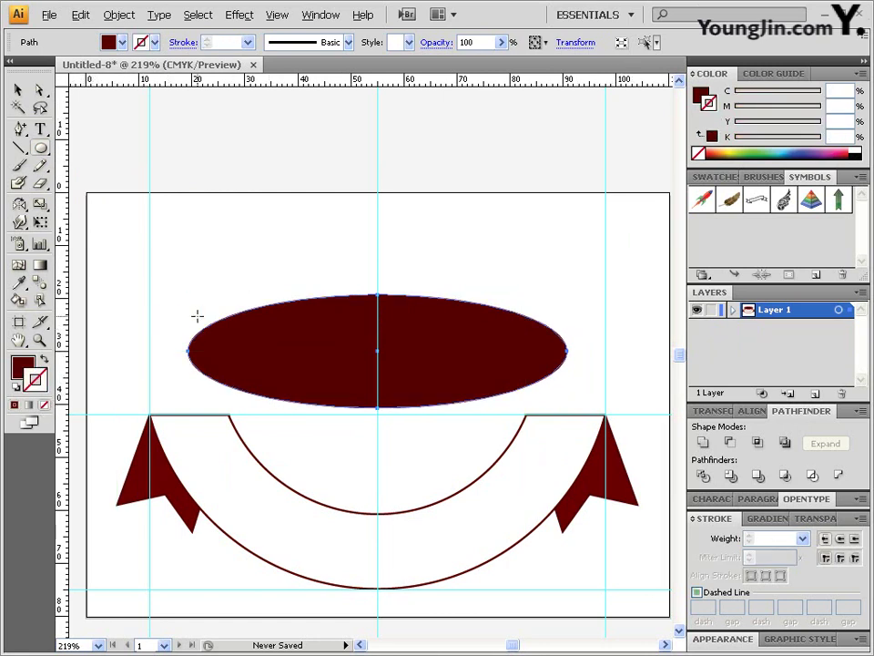
Duplicate the ellipse slightly down and to the left, and subtract the copy from the original to leave a crescent
left_click(17, 89)
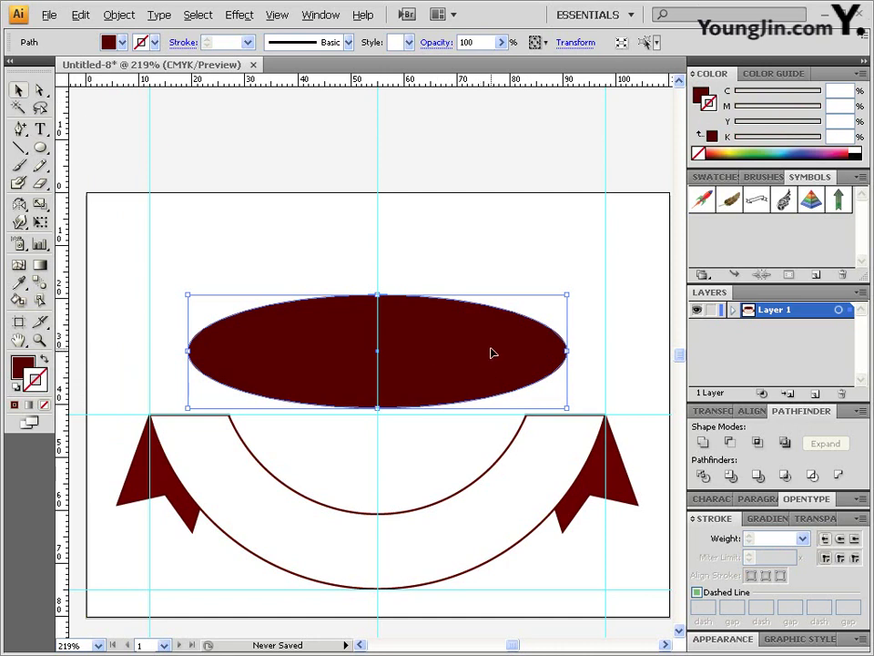
left_click_drag(501, 343, 473, 357)
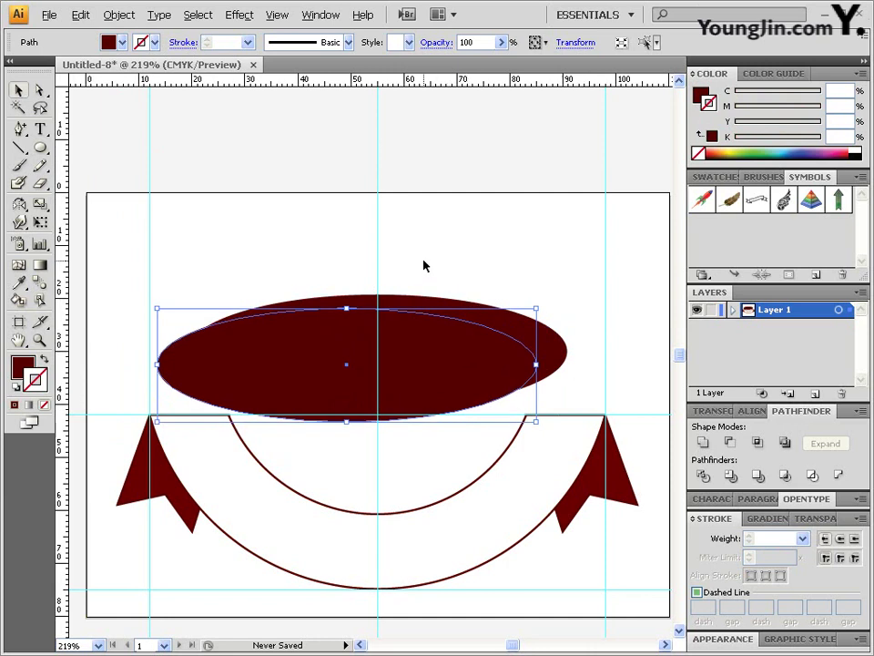
left_click_drag(423, 265, 500, 357)
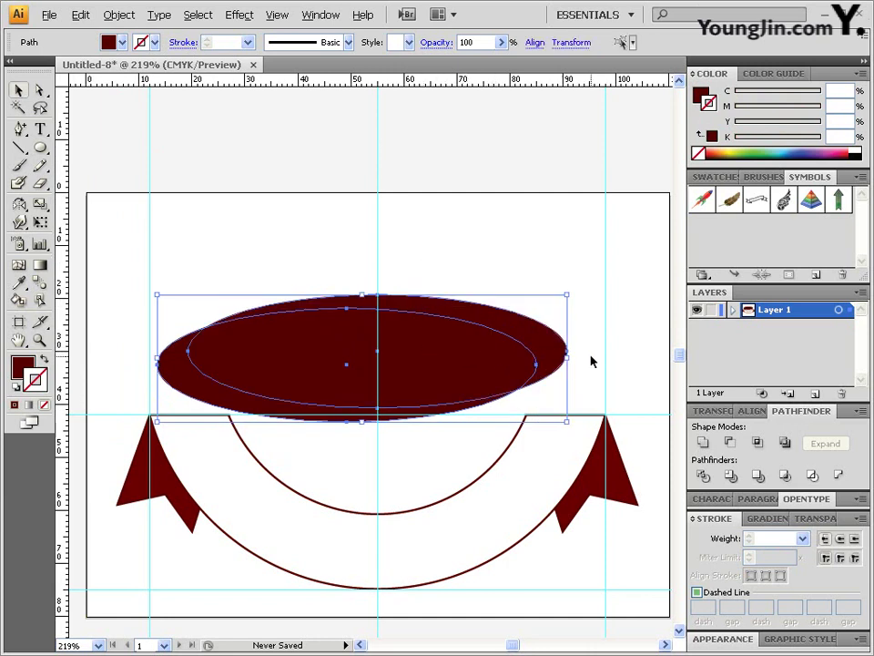
left_click(729, 443)
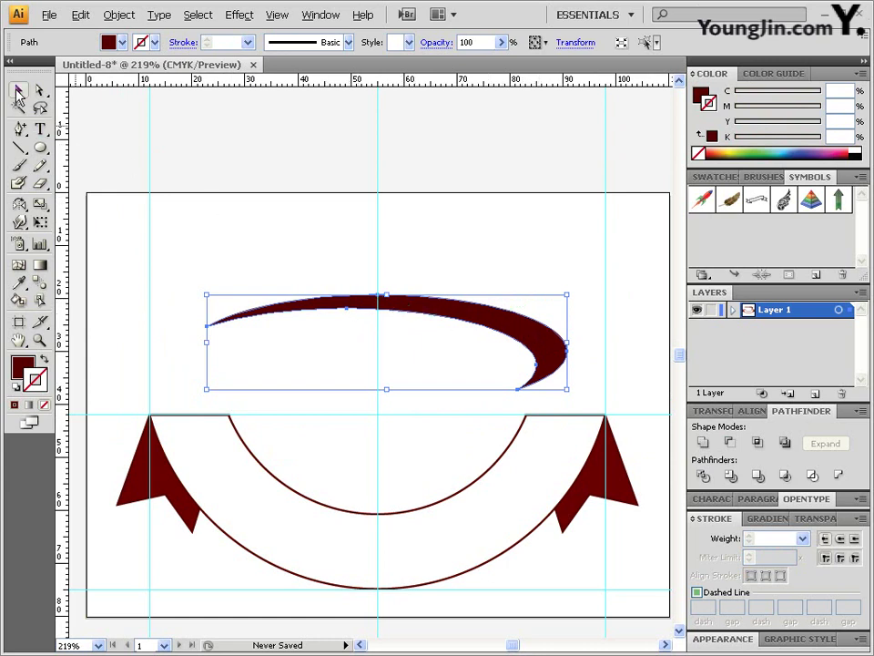
Rotate the crescent about 30° counterclockwise and position it so its thin end overlaps the arc's left inner edge
left_click(20, 91)
left_click(277, 16)
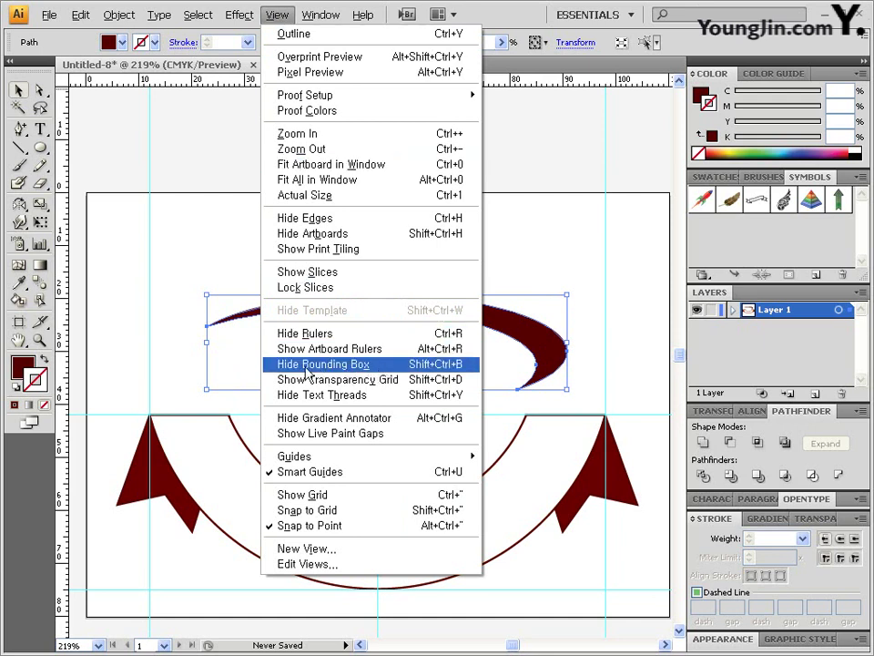
left_click(384, 11)
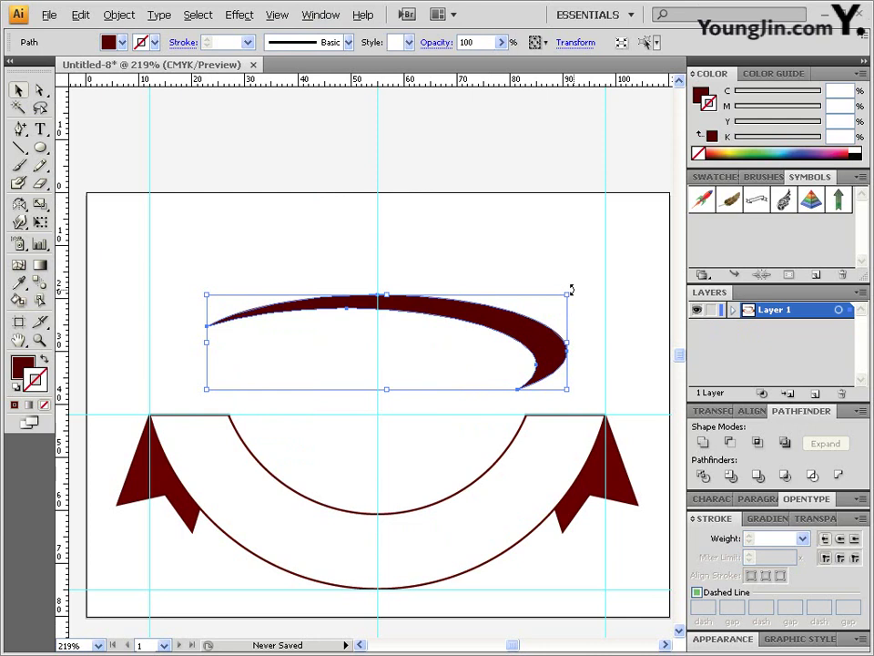
left_click_drag(570, 290, 513, 205)
mouse_move(523, 267)
left_mouse_down()
mouse_move(537, 354)
mouse_move(543, 340)
left_mouse_up()
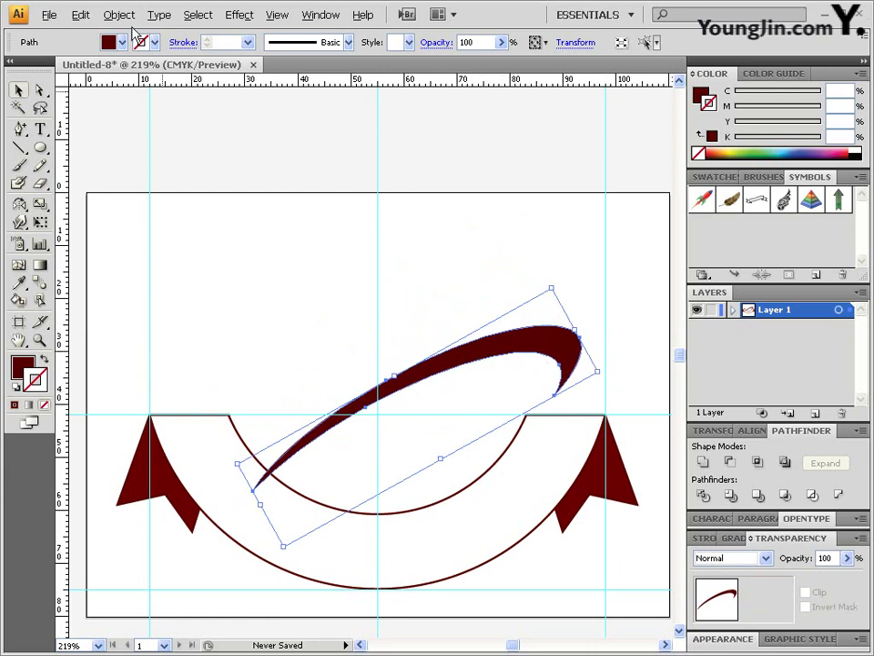
Send the dark red crescent to the back, behind the arc
left_click(102, 17)
mouse_move(135, 54)
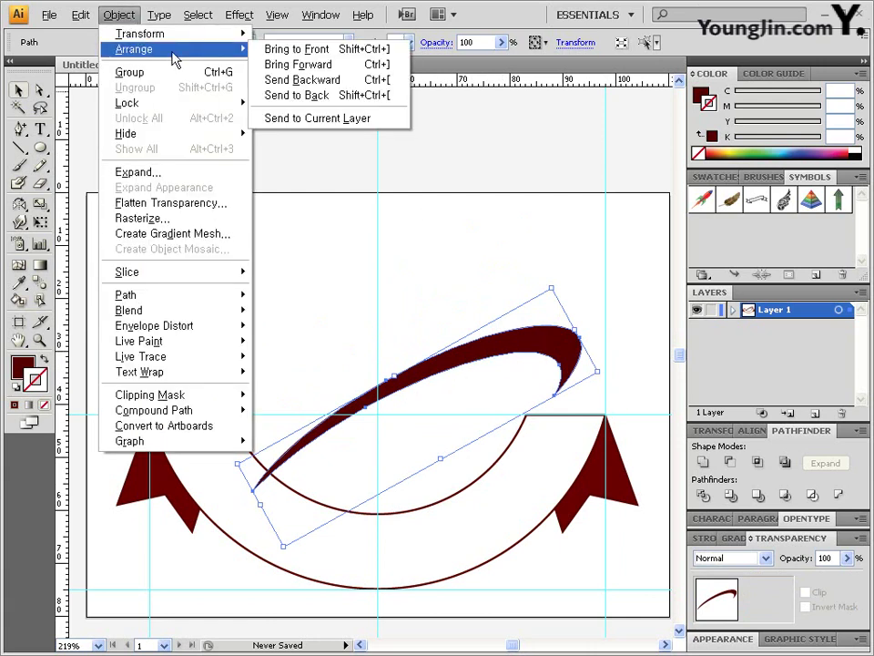
left_click(326, 98)
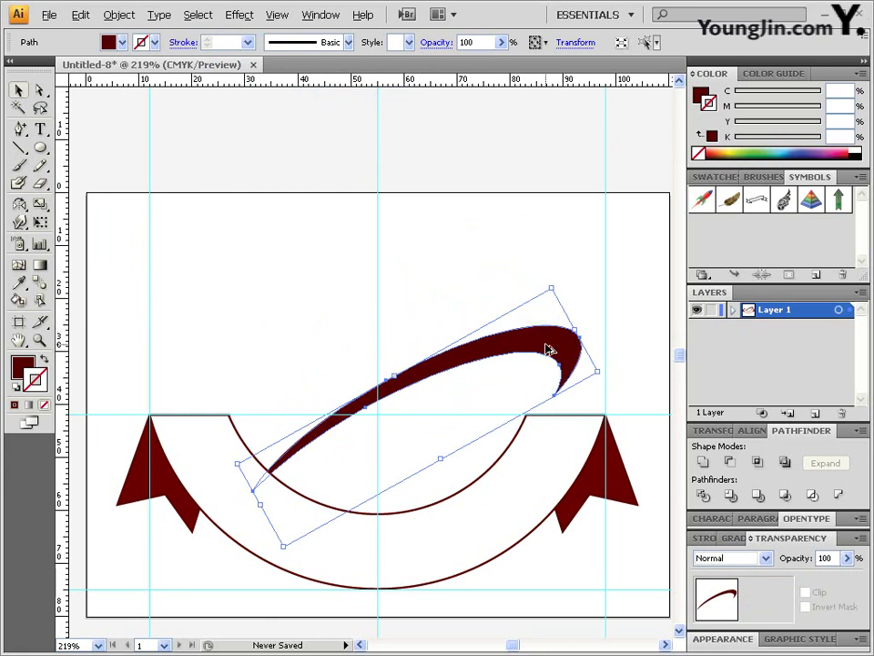
Duplicate the crescent downward, shrink the copy to about 85 percent and nest it along the original's inner edge
mouse_move(549, 349)
left_mouse_down()
mouse_move(537, 365)
mouse_move(545, 365)
left_mouse_up()
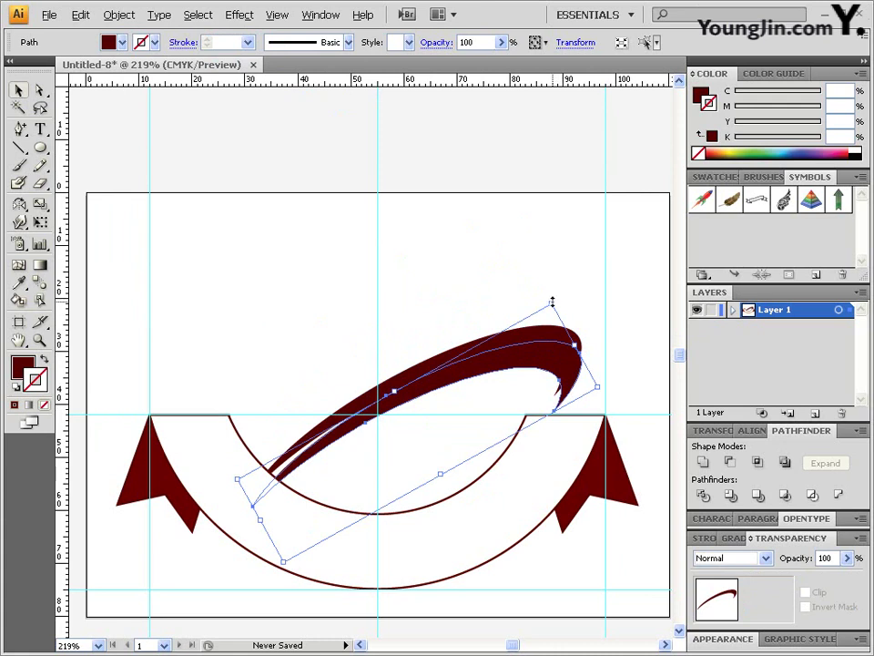
left_click_drag(551, 302, 519, 333)
left_click_drag(524, 383, 517, 360)
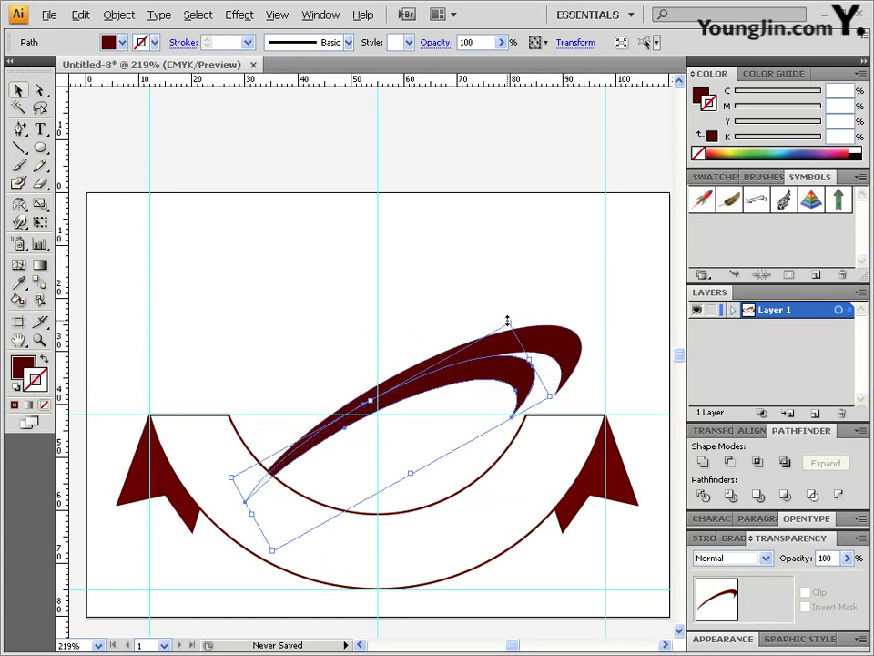
left_click_drag(507, 319, 504, 328)
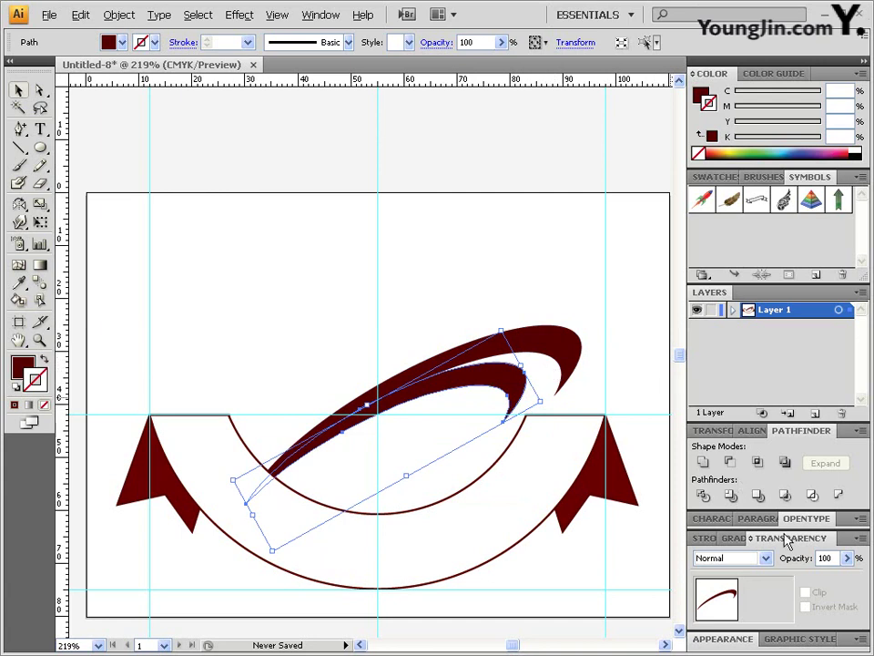
Set the smaller crescent's opacity to 50%, send it to the back and clear the selection
left_click(833, 557)
type("50")
key("Return")
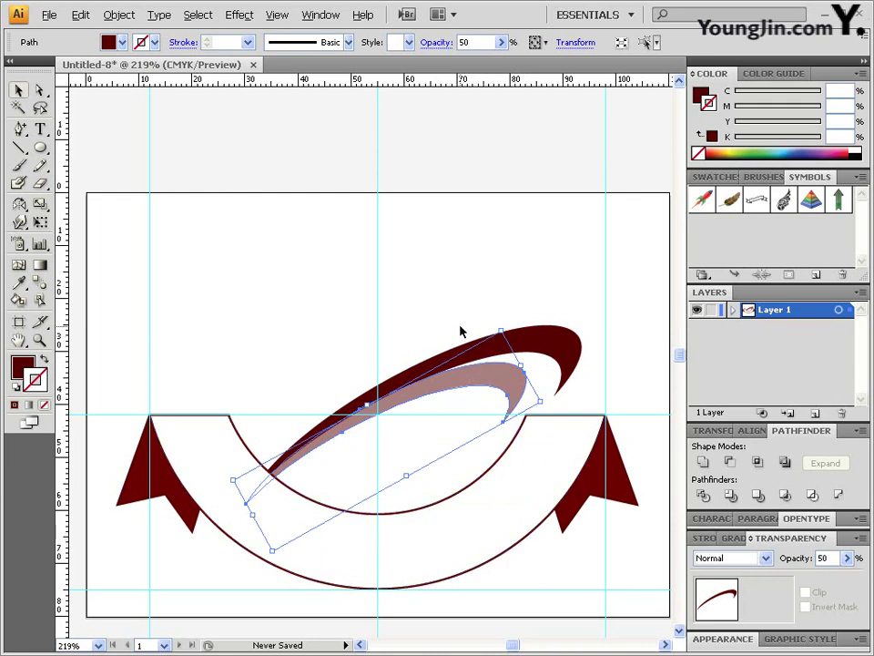
left_click(119, 14)
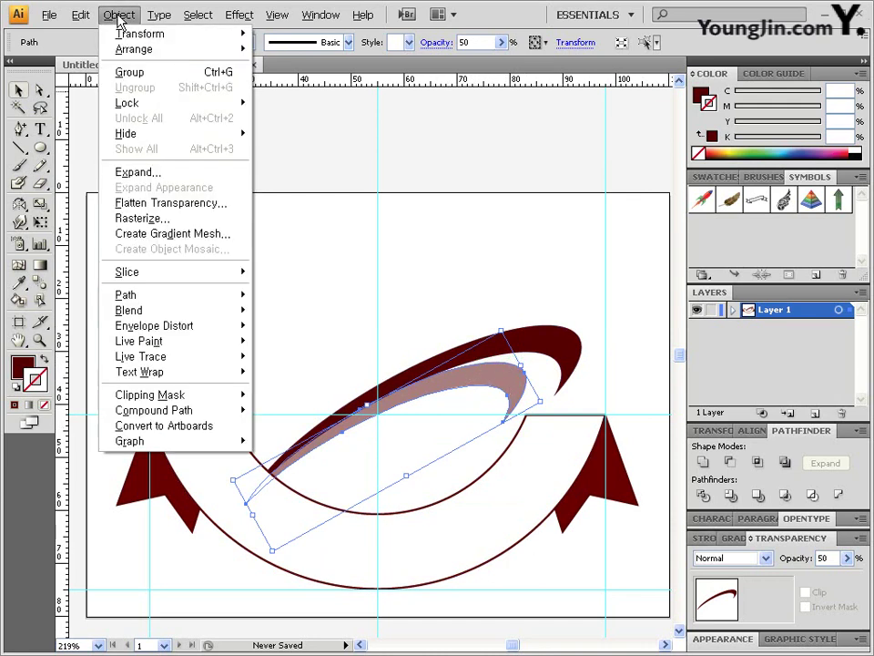
mouse_move(232, 53)
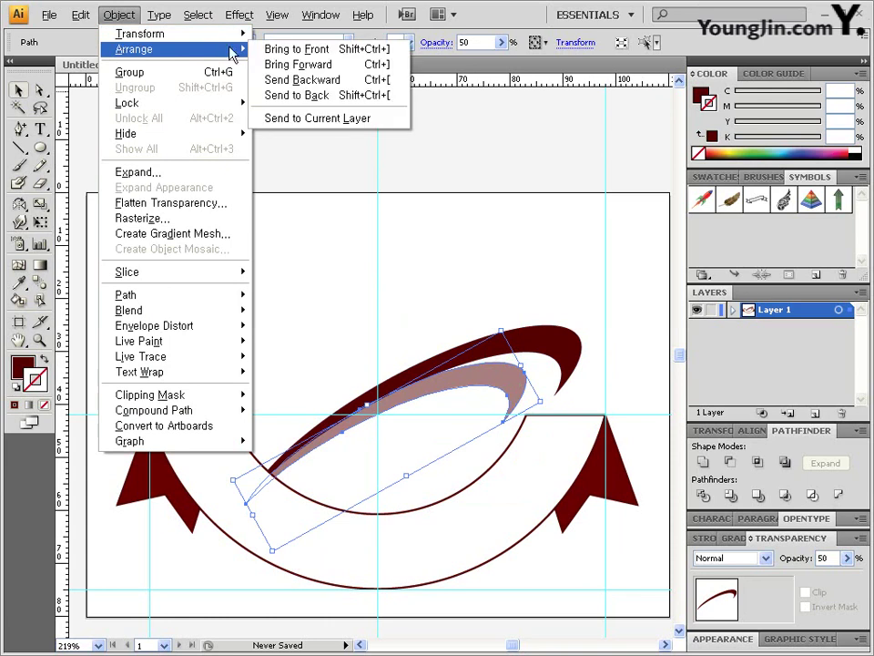
left_click(331, 96)
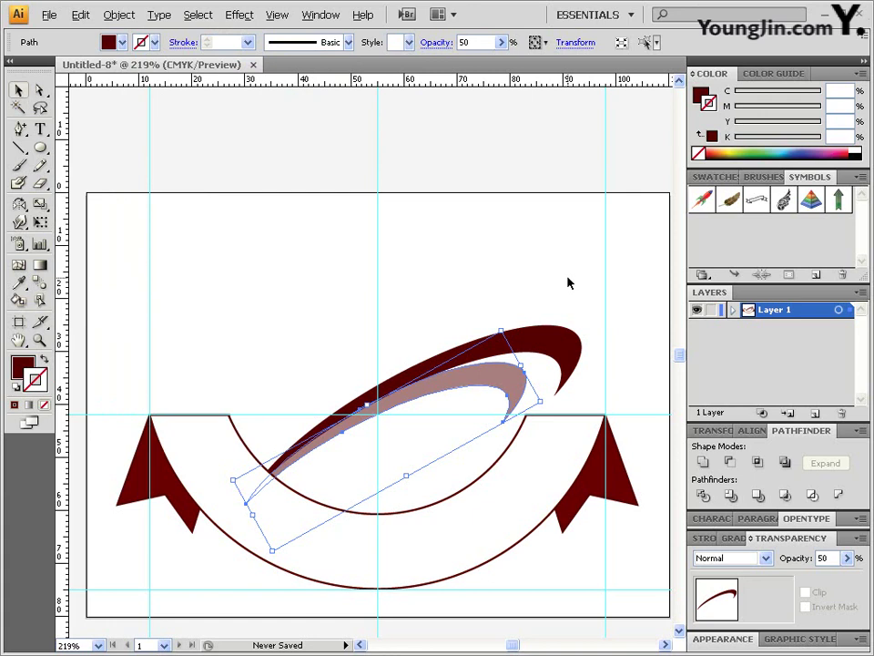
left_click(435, 284)
Draw a dark red rectangle about 26 x 12 mm above the crescents as the camera body
left_click_drag(40, 147, 73, 148)
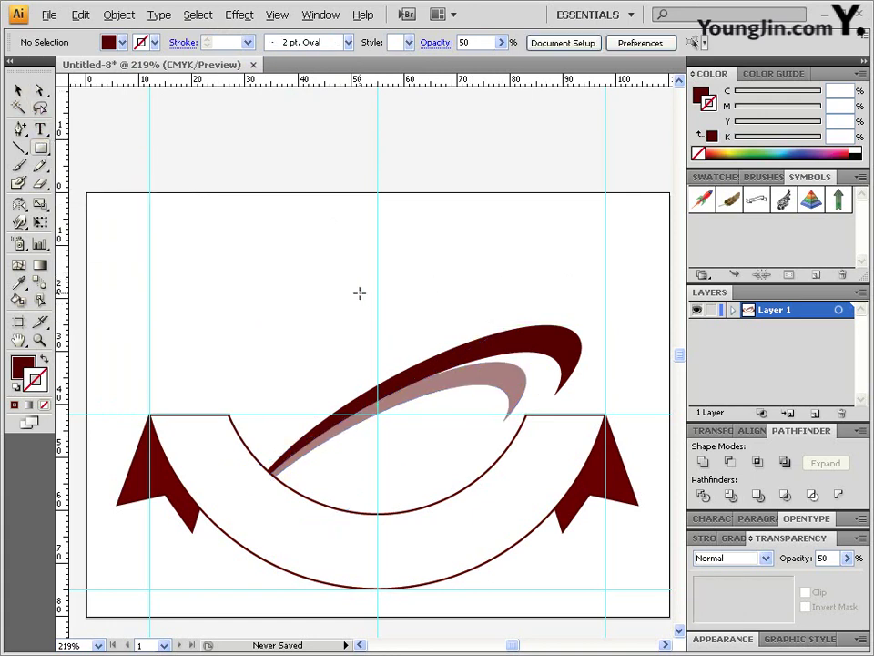
left_click_drag(364, 290, 498, 348)
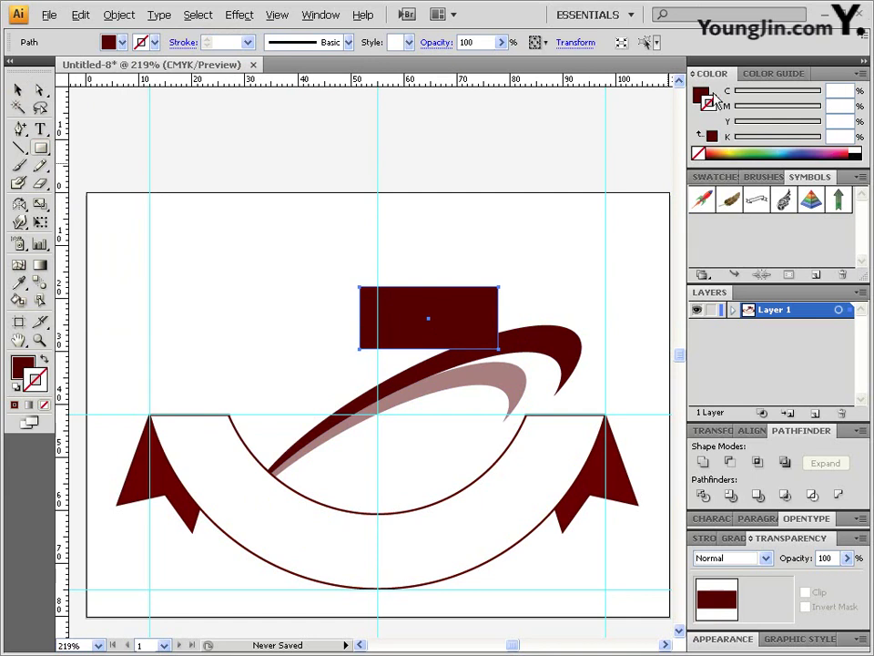
key("x")
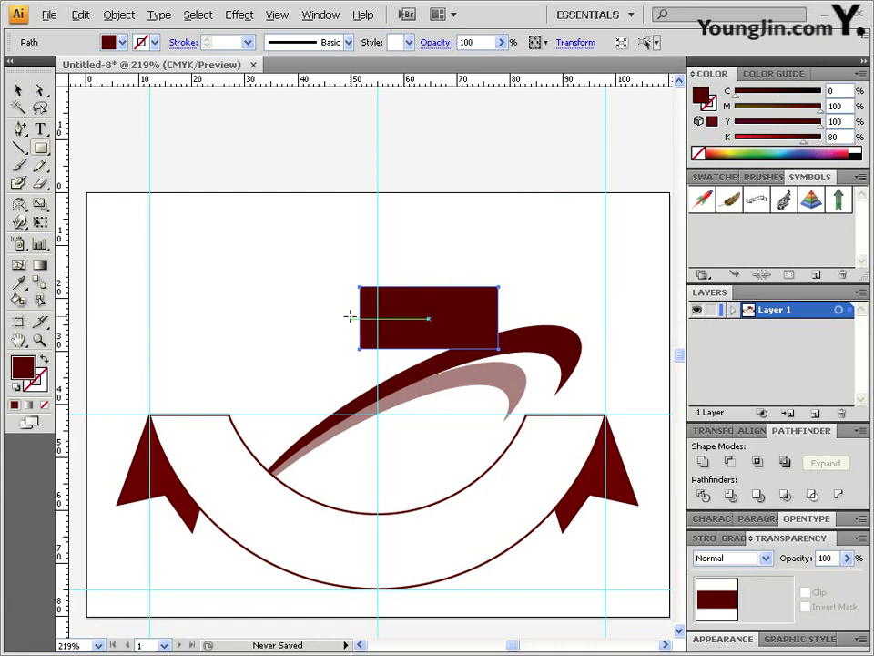
Draw a triangle about 12 mm tall pointing right, with its tip overlapping the rectangle's left edge
left_click_drag(40, 147, 87, 204)
left_click_drag(322, 318, 342, 319)
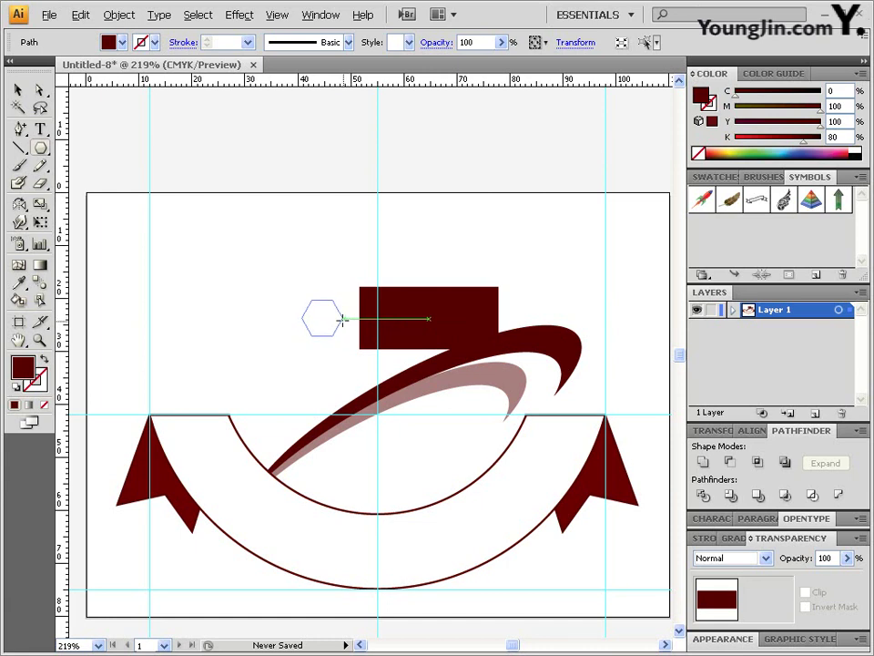
key("Down")
key("Down")
left_click_drag(342, 319, 380, 318)
key("Down")
Select the triangle and the rectangle and unite them into a single camera shape
key("a")
left_click(446, 298, "shift")
left_click(438, 297, "shift")
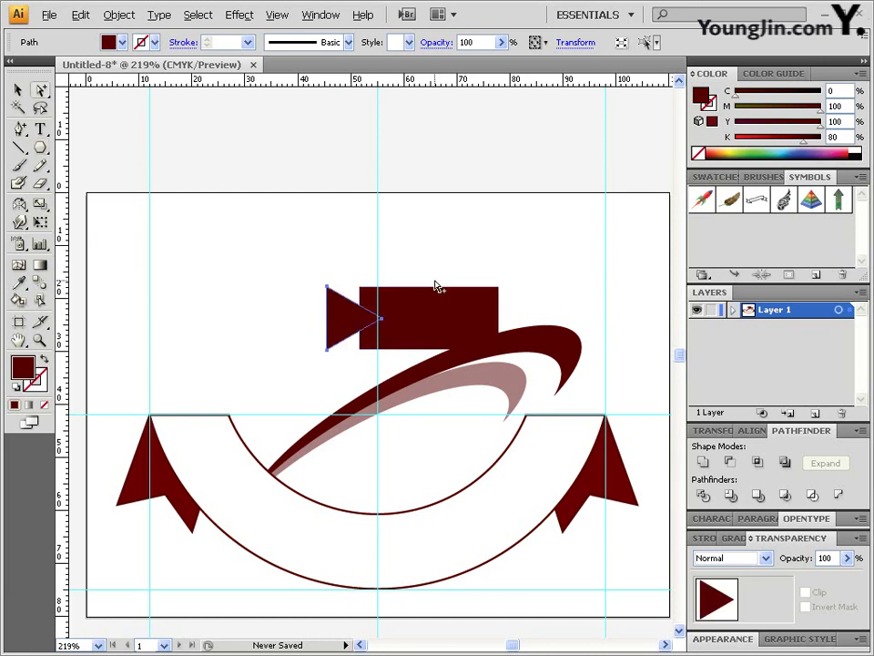
left_click_drag(292, 263, 397, 316)
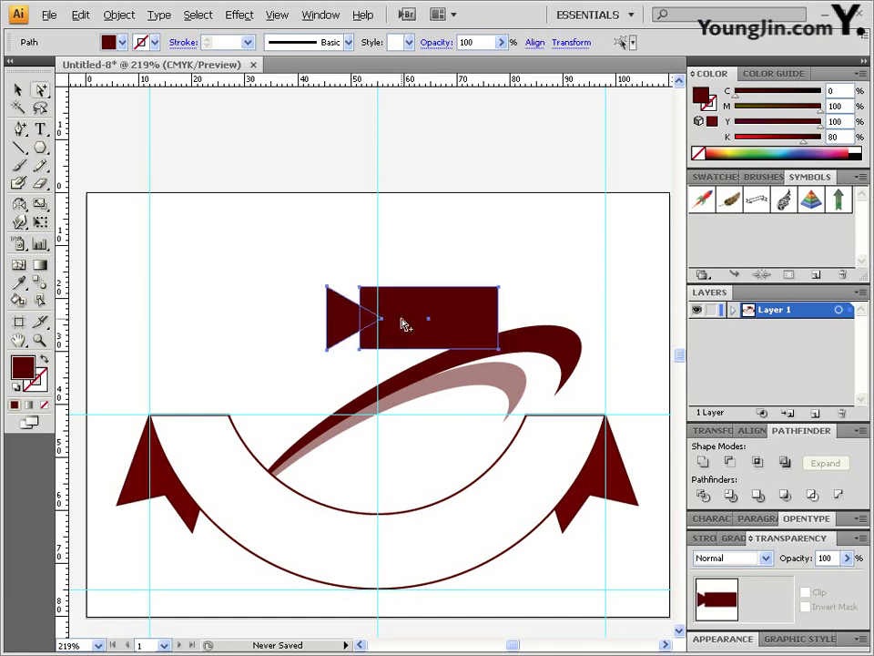
left_click(703, 463)
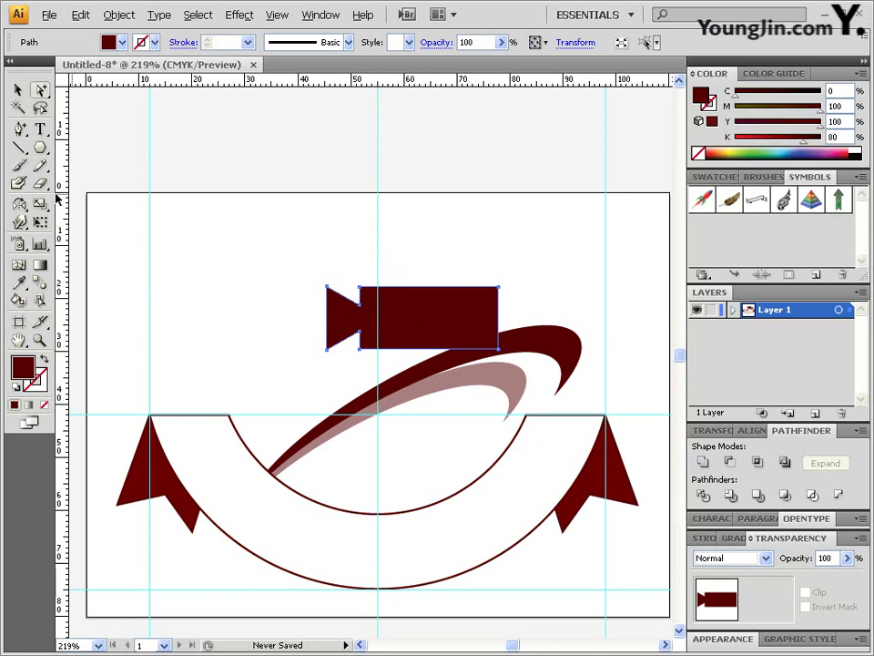
Draw a circle about 6.5 mm in diameter above the camera body and swap its fill and stroke to make it an outline
left_click(51, 152, "alt")
left_click_drag(53, 156, 58, 186)
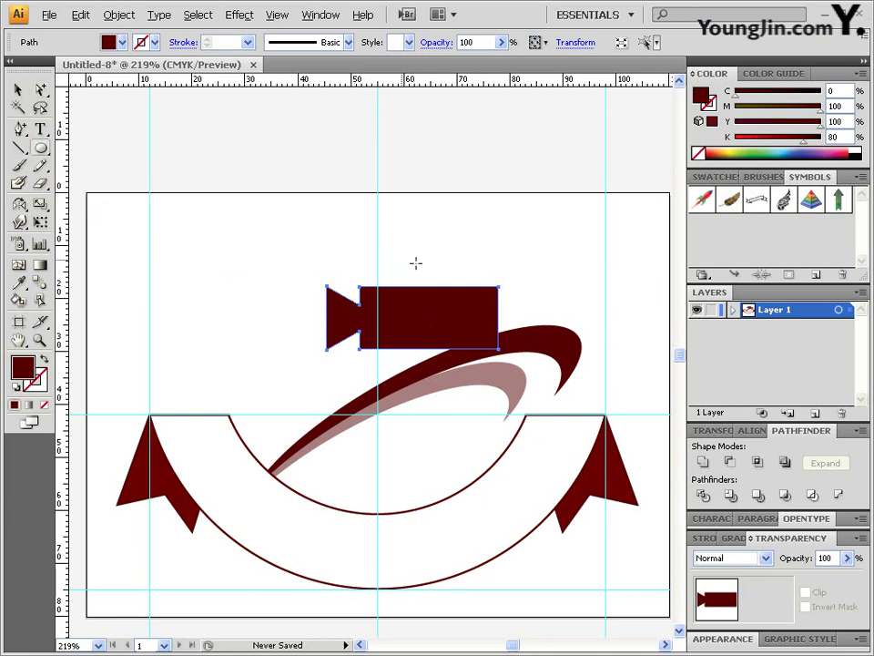
left_click_drag(394, 253, 413, 246)
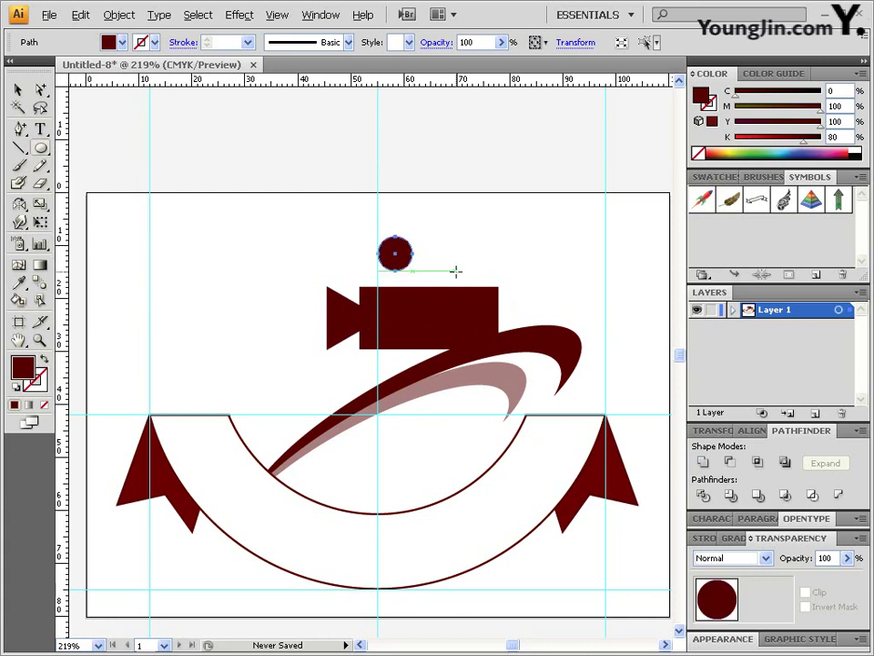
left_click(43, 361)
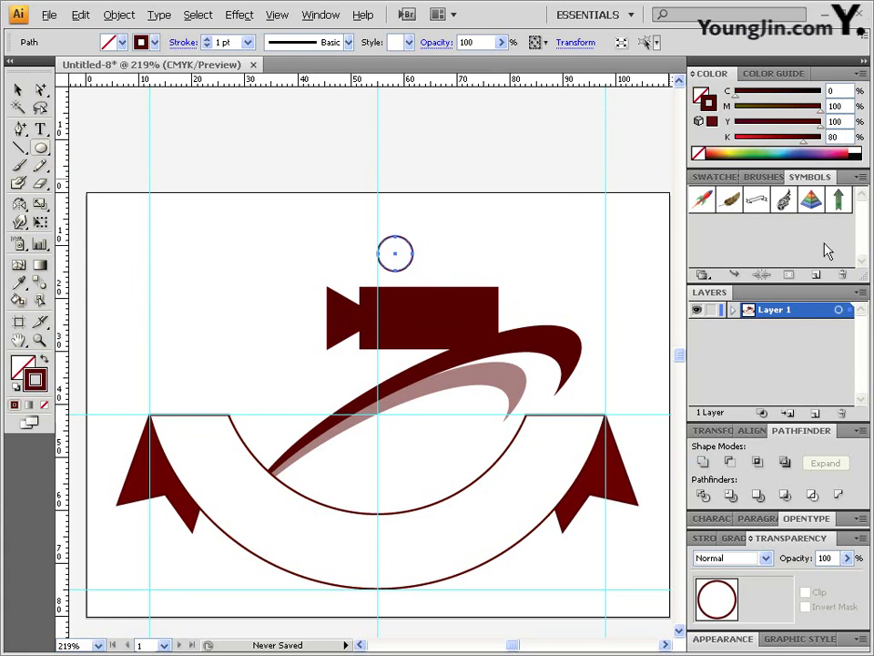
Set the stroke weight of the circle above the camera body to 13 pt
left_click(705, 538)
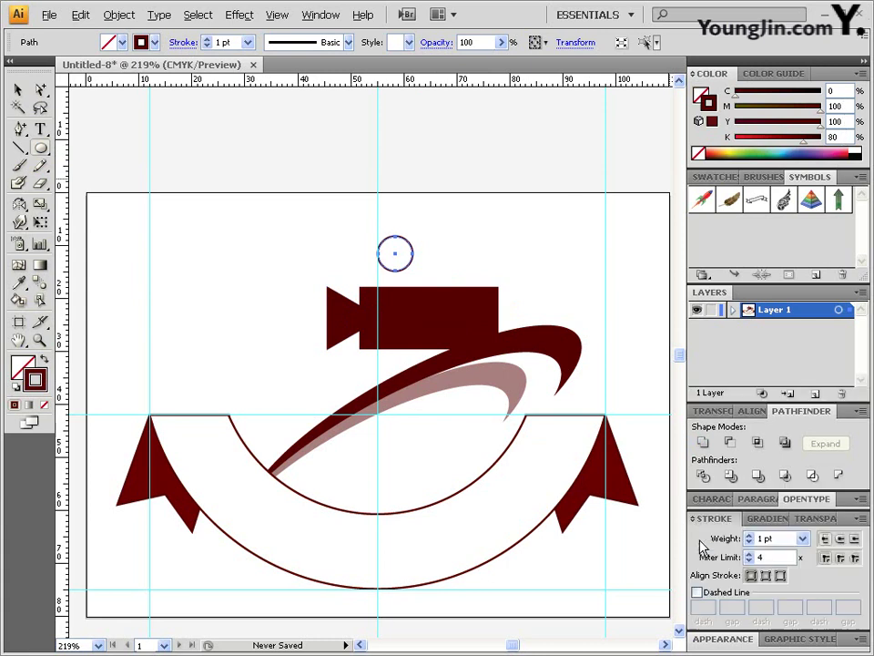
left_click(784, 537)
type("13")
key("Return")
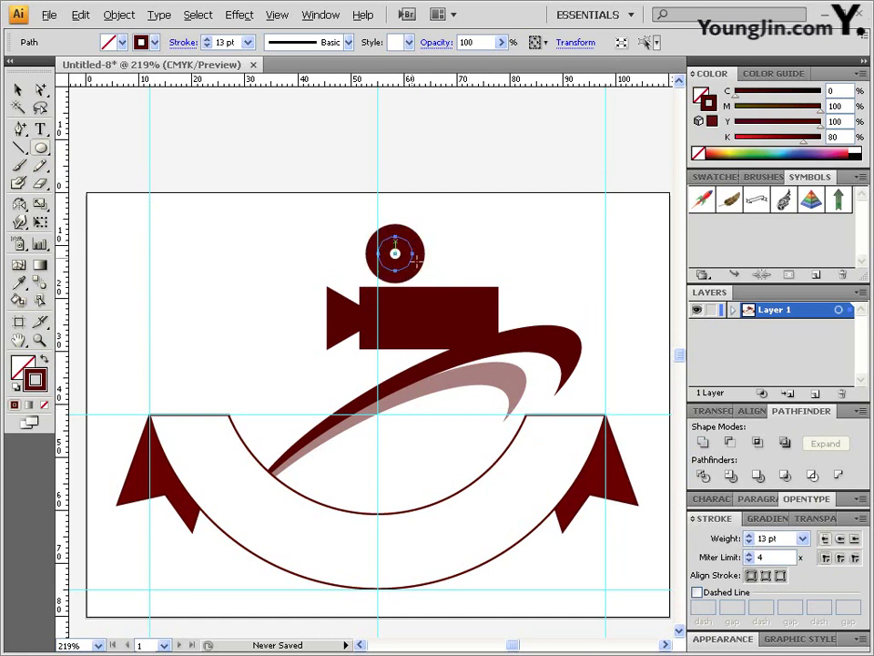
Nudge the thick ring up slightly and convert its stroke to an outlined shape with Outline Stroke
left_click(18, 89)
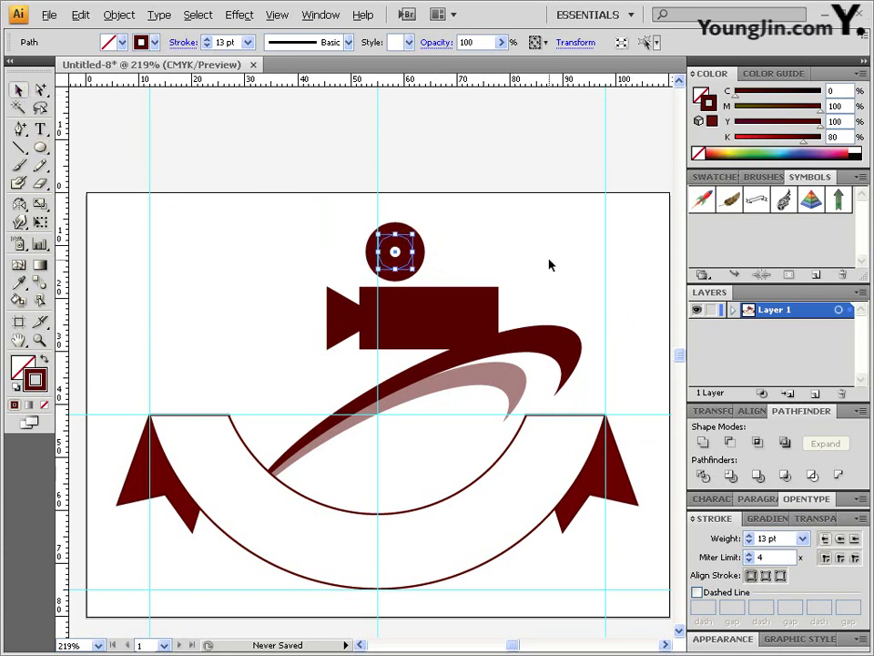
key("Up")
left_click(119, 16)
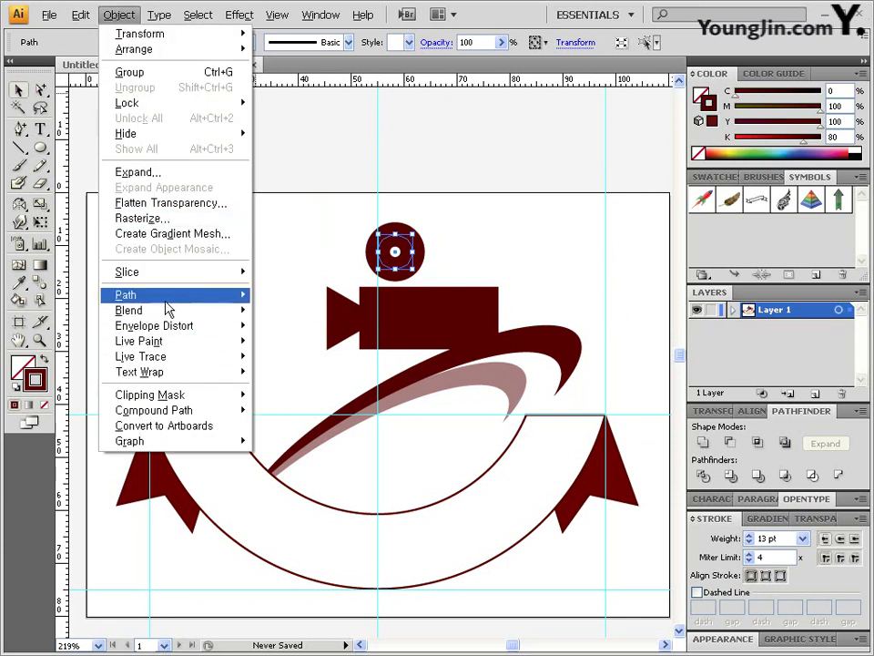
mouse_move(168, 295)
left_click(361, 333)
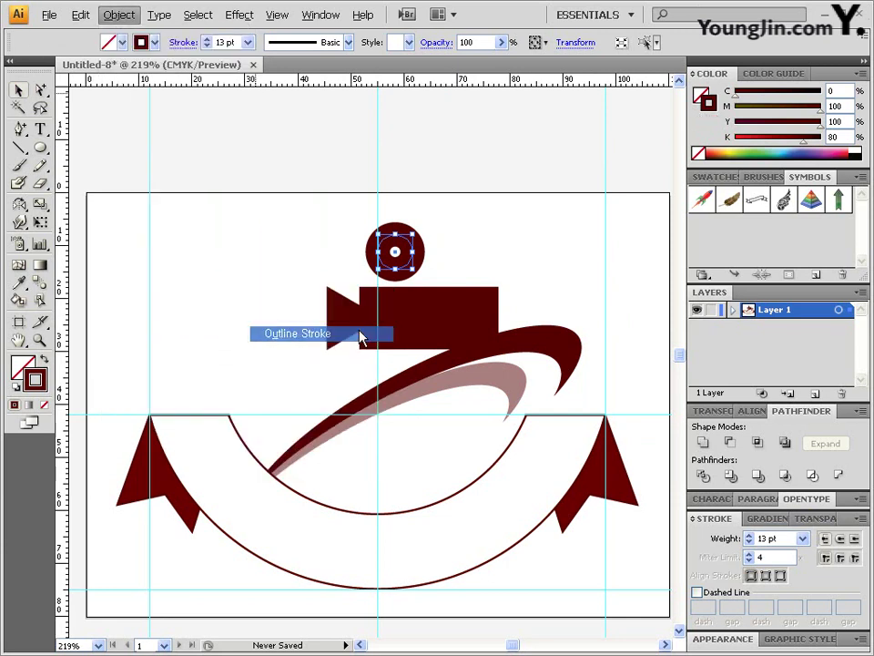
Duplicate the film reel ring about 13 mm to the right at the same height, then deselect it
left_click_drag(420, 254, 489, 259)
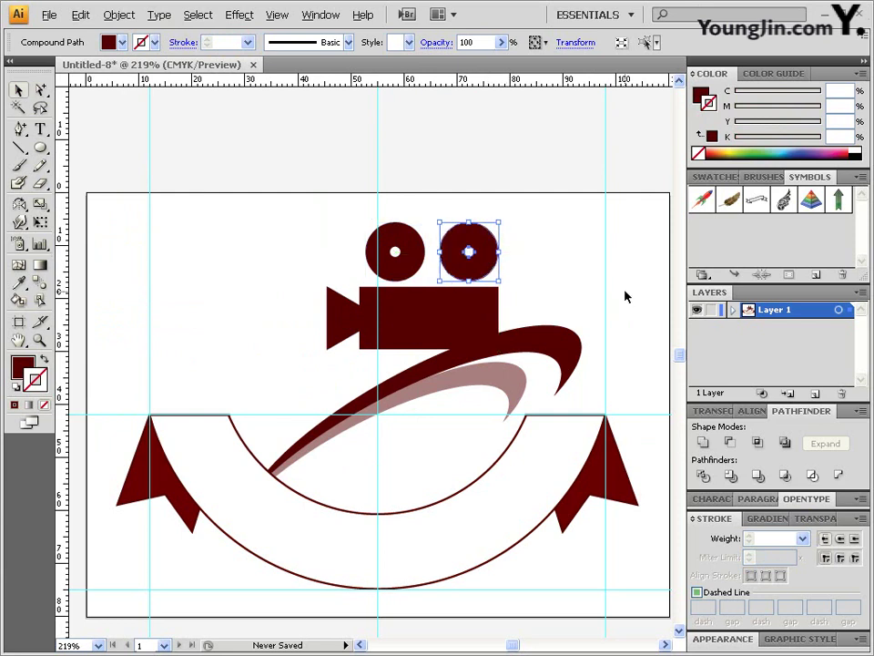
key("Left")
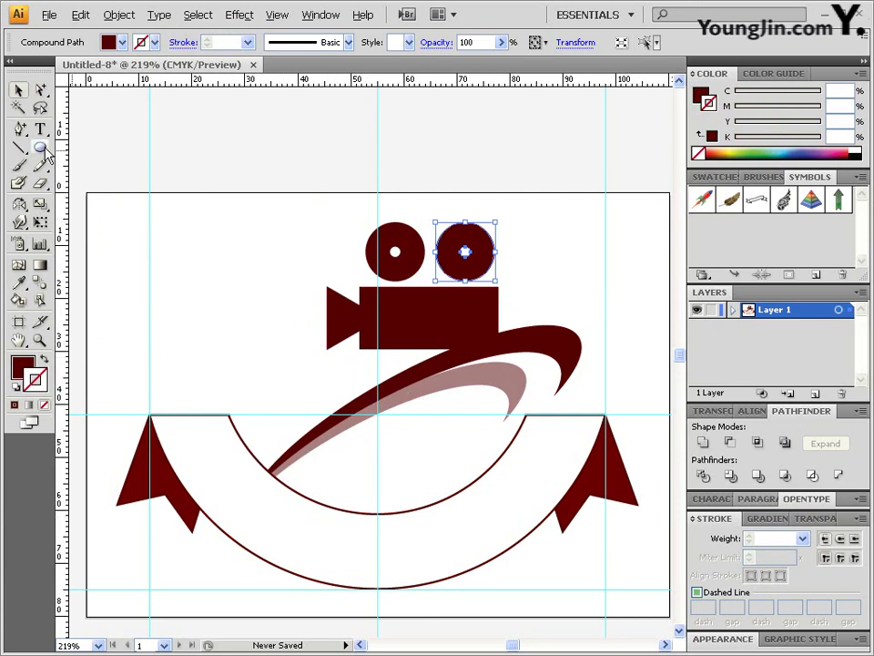
left_click(139, 226)
Draw a dark red ellipse about 5 x 3.5 mm below the camera lens, above the large crescent
key("l")
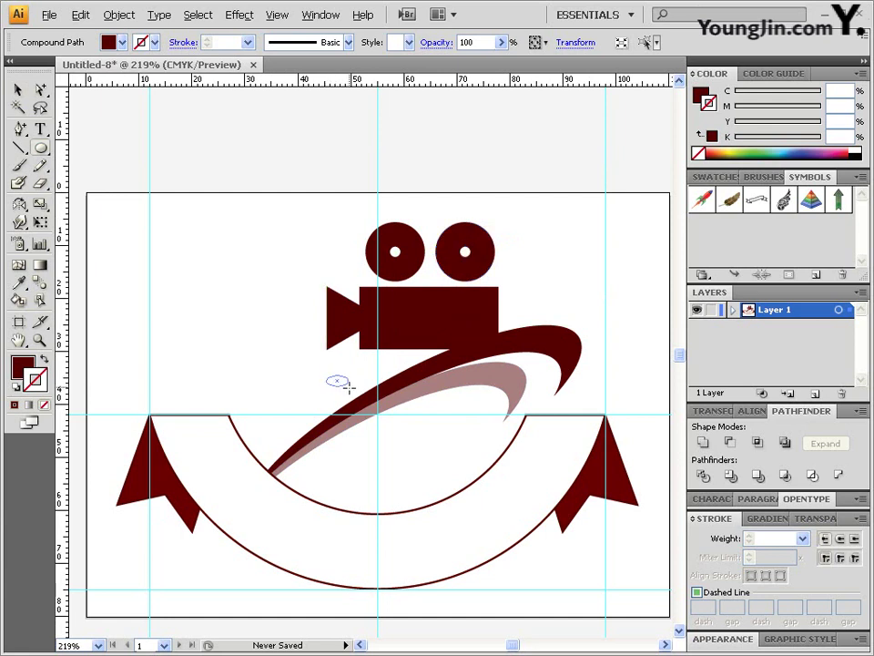
left_click_drag(349, 390, 355, 393)
left_click(17, 88)
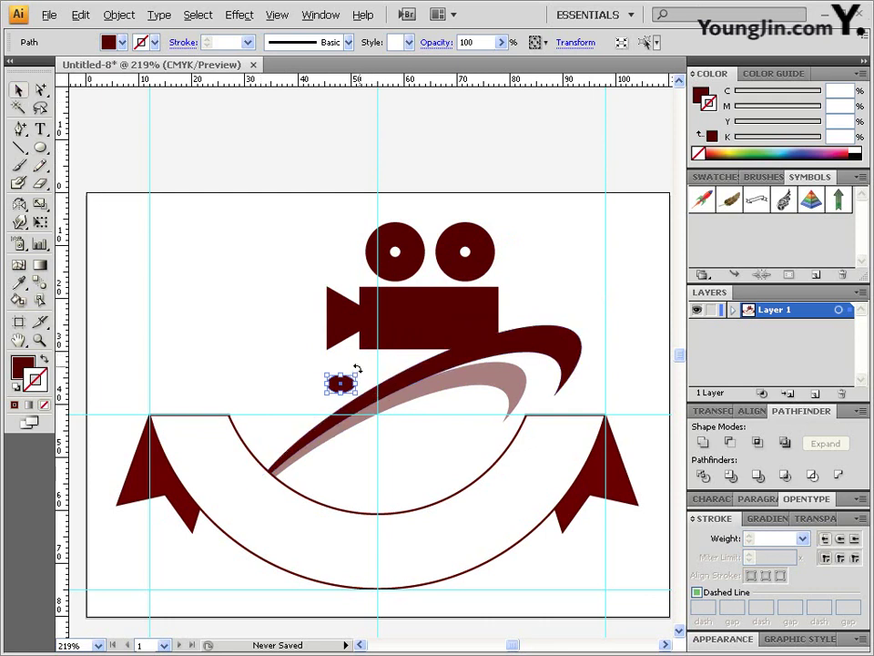
Tilt the ellipse to follow the crescent and place two progressively smaller copies down and to the left along its edge
left_click_drag(357, 368, 280, 419)
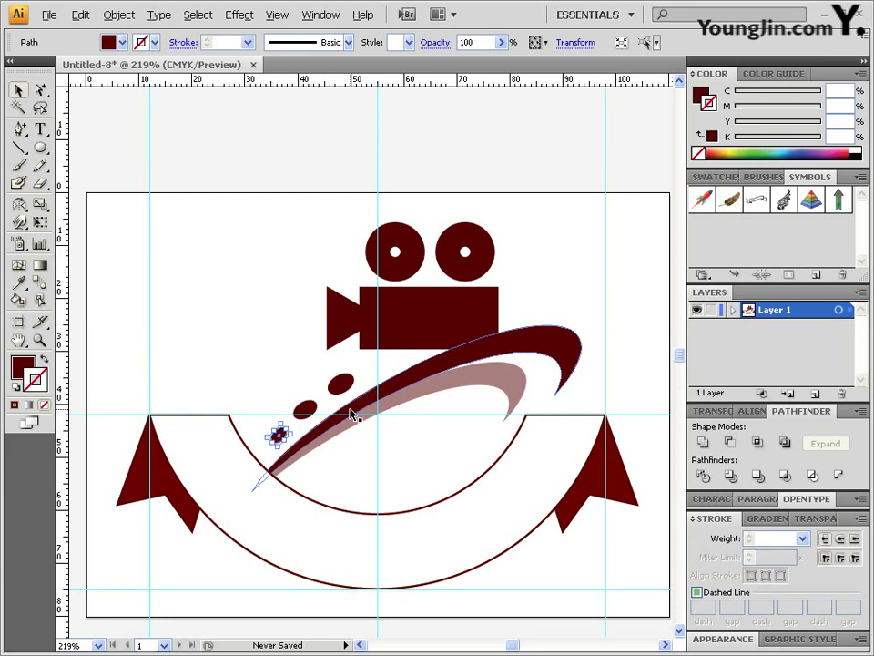
key("Up")
key("Up")
key("Right")
key("Right")
left_click(118, 293)
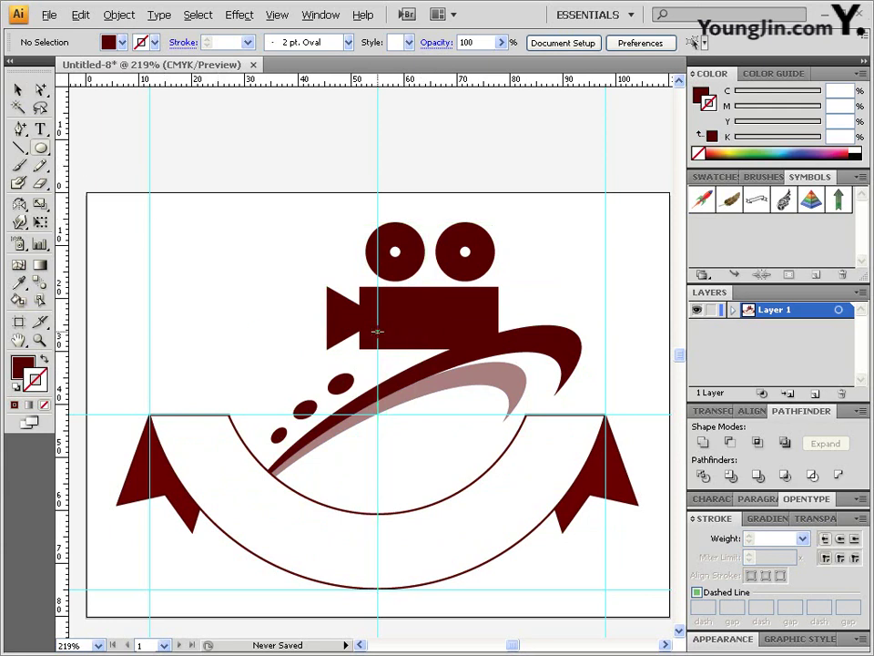
Draw a circle about 86 mm in diameter centred on the vertical guide and swap its fill and stroke to make it an outline
left_click_drag(377, 332, 597, 102)
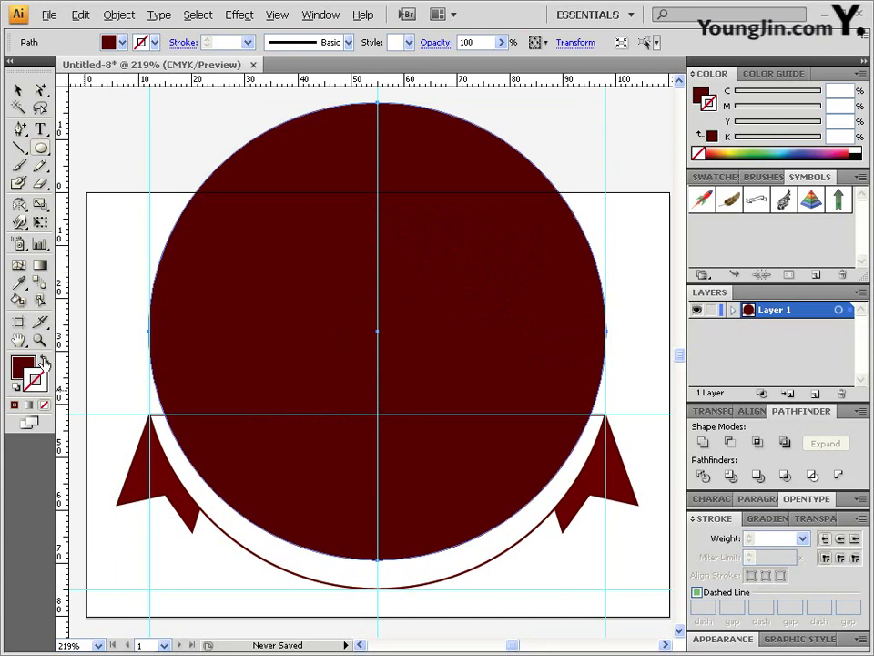
left_click(43, 361)
left_click(18, 90)
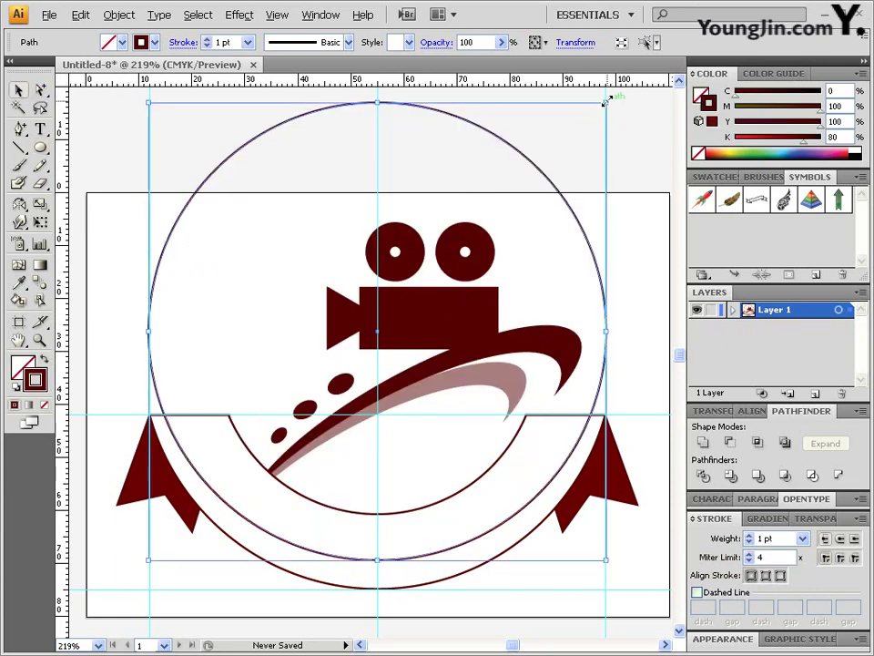
Scale the large circle down to about 81 mm around its centre and nudge it down so its lower arc runs inside the ribbon band
left_click_drag(605, 100, 599, 111)
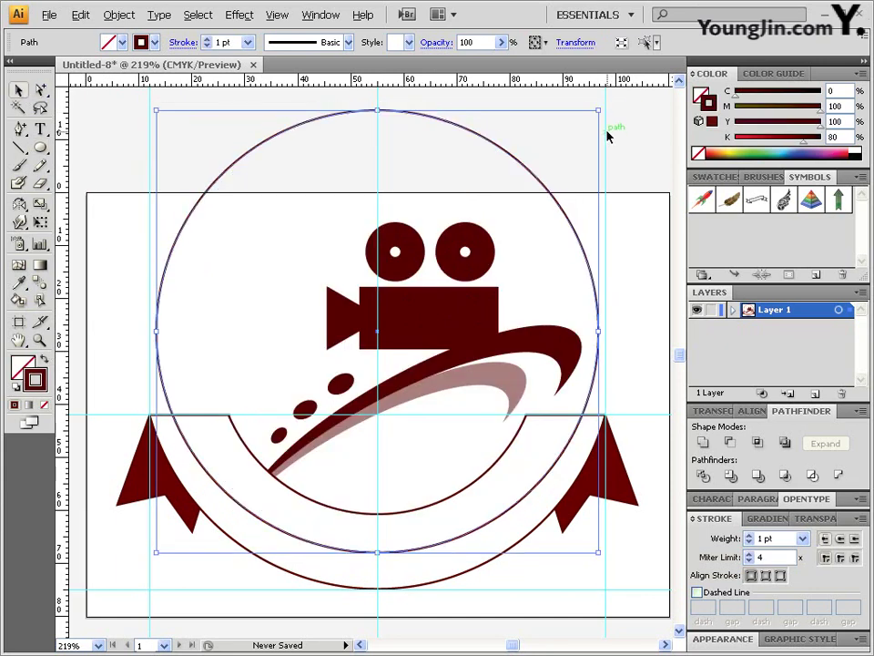
key("Down")
key("Down")
key("Down")
key("Down")
key("Down")
key("Down")
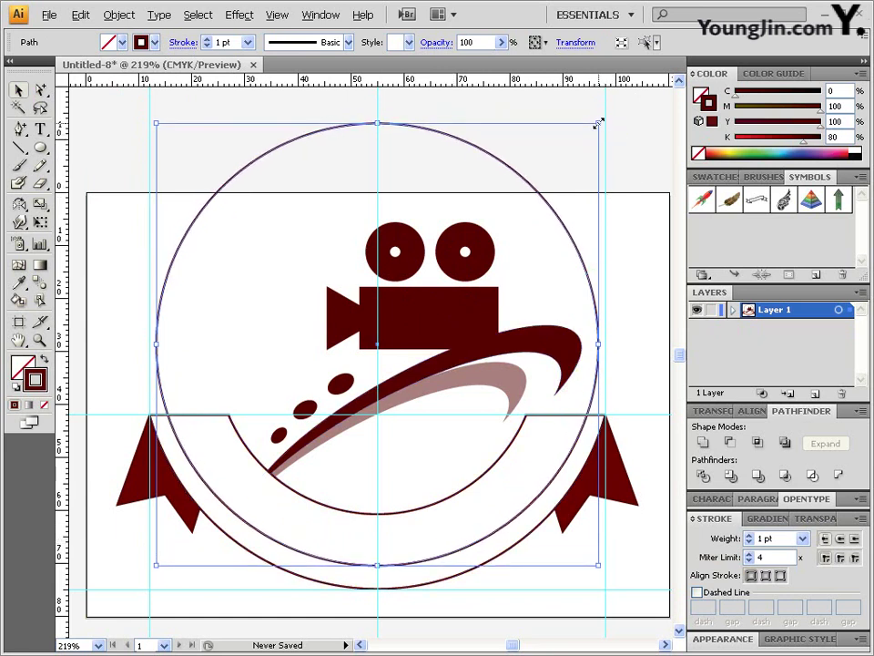
left_click_drag(598, 123, 595, 124)
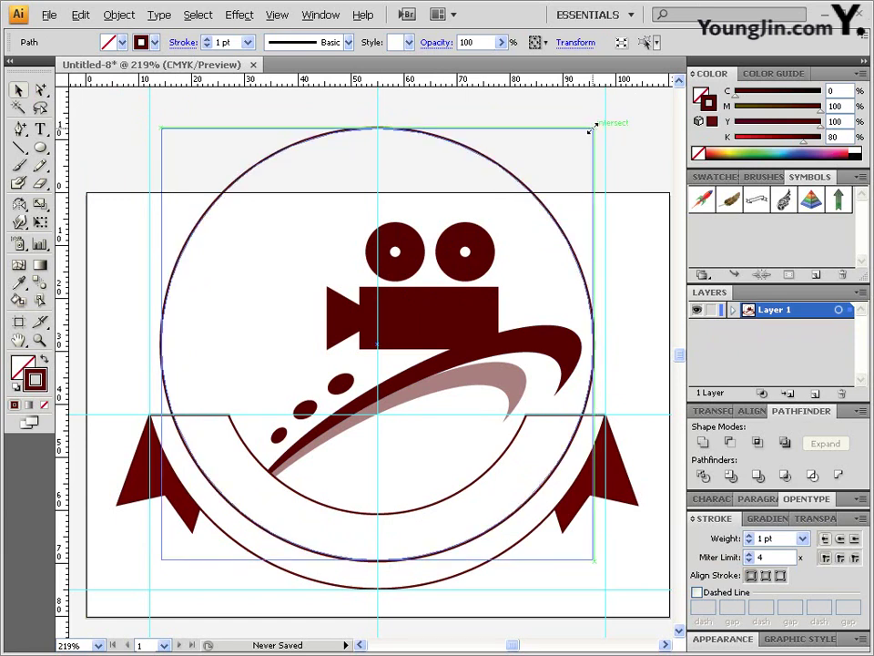
key("Down")
key("Down")
key("Down")
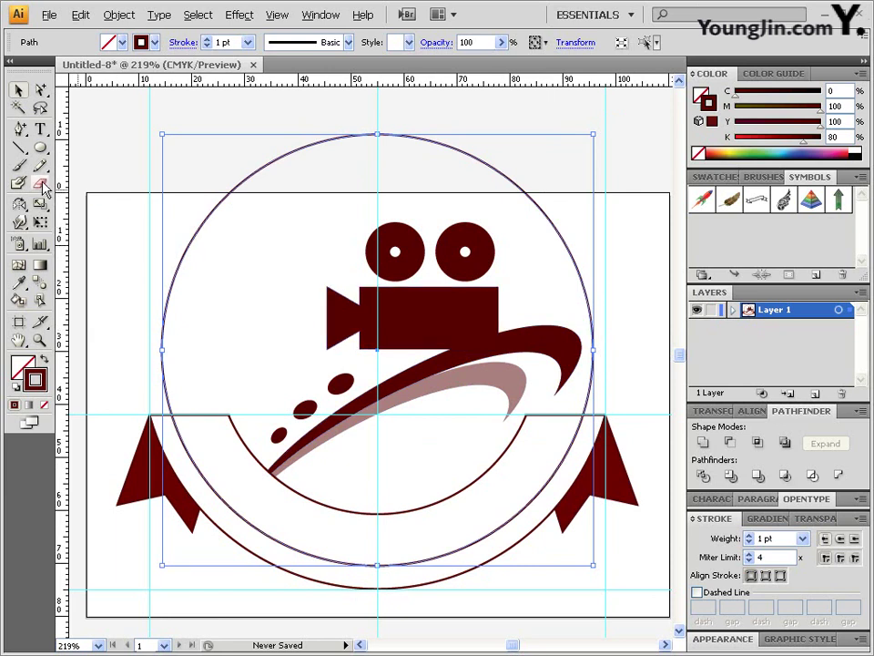
Cut the large circle with the Scissors tool near both ends of the ribbon band and delete the upper arc
left_click_drag(42, 184, 91, 202)
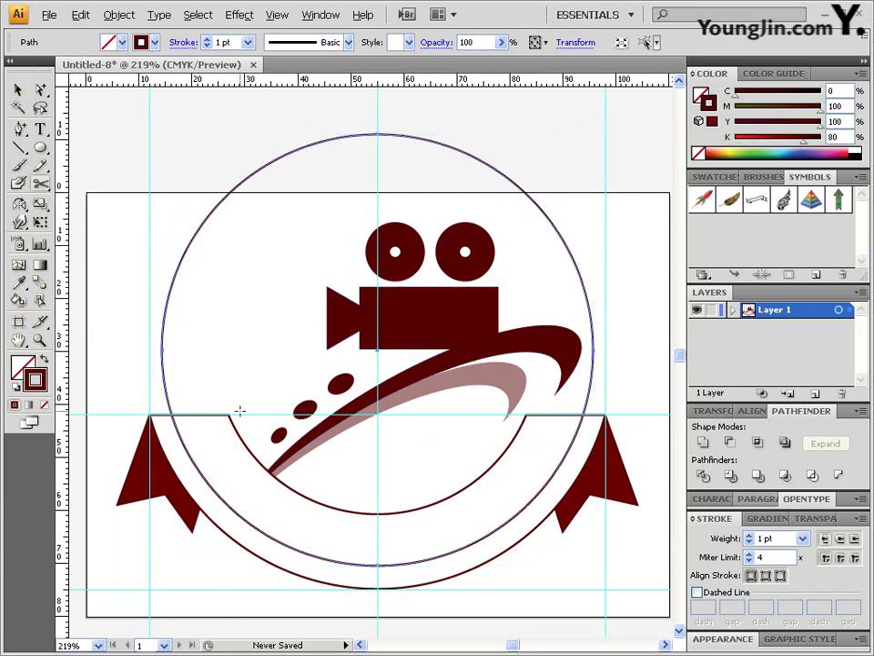
left_click(182, 433)
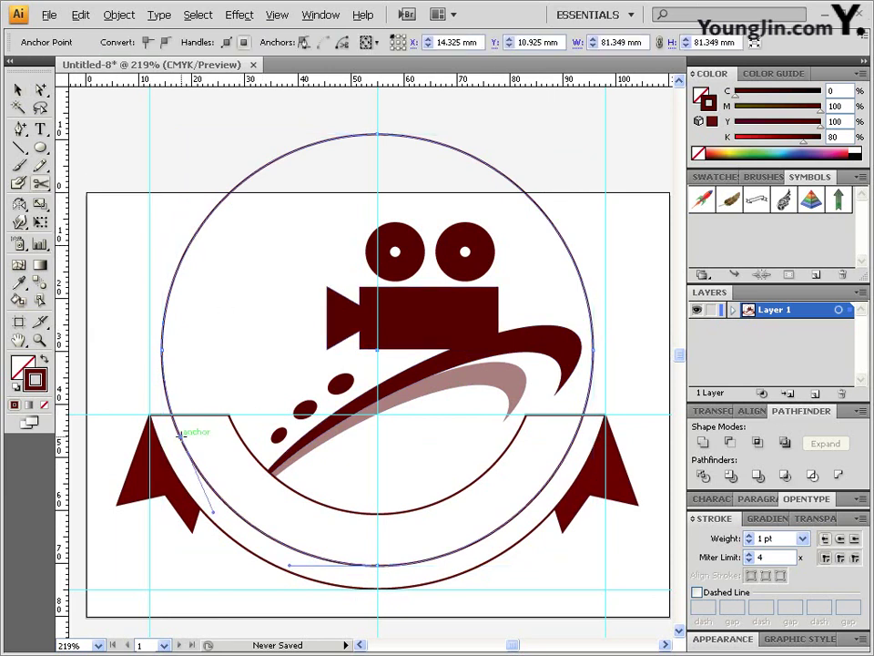
left_click(577, 435)
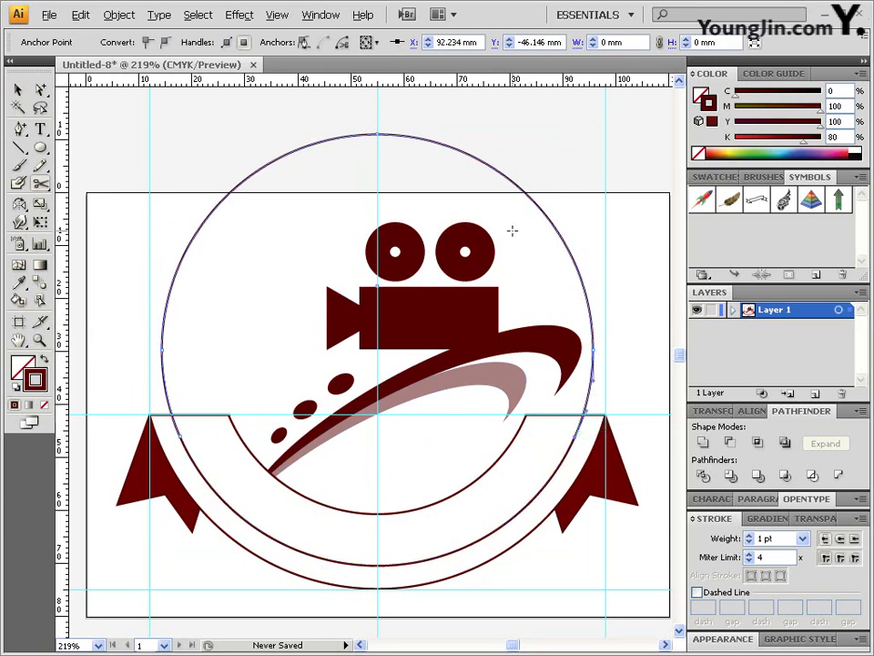
left_click(40, 89)
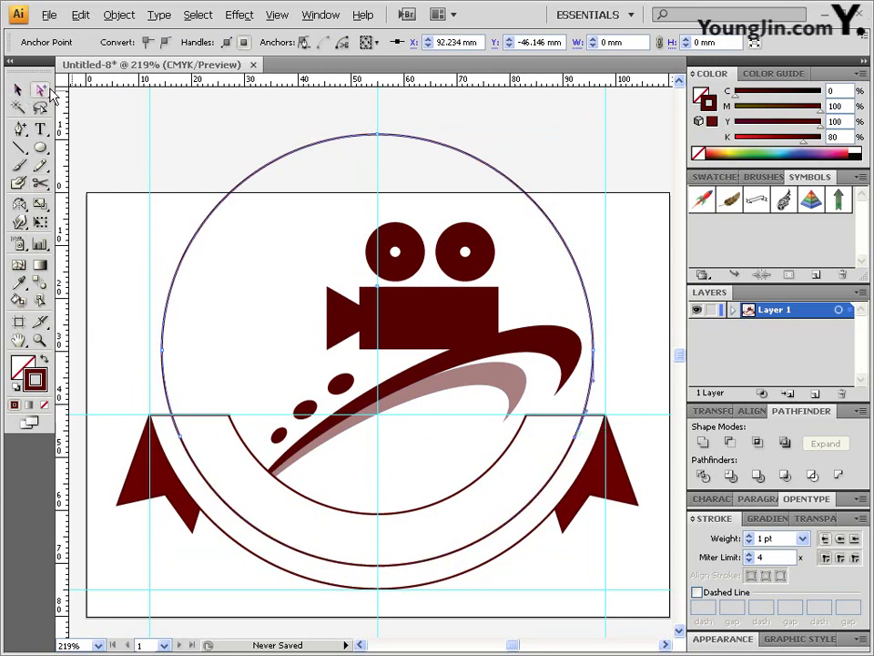
left_click(331, 137)
key("Delete")
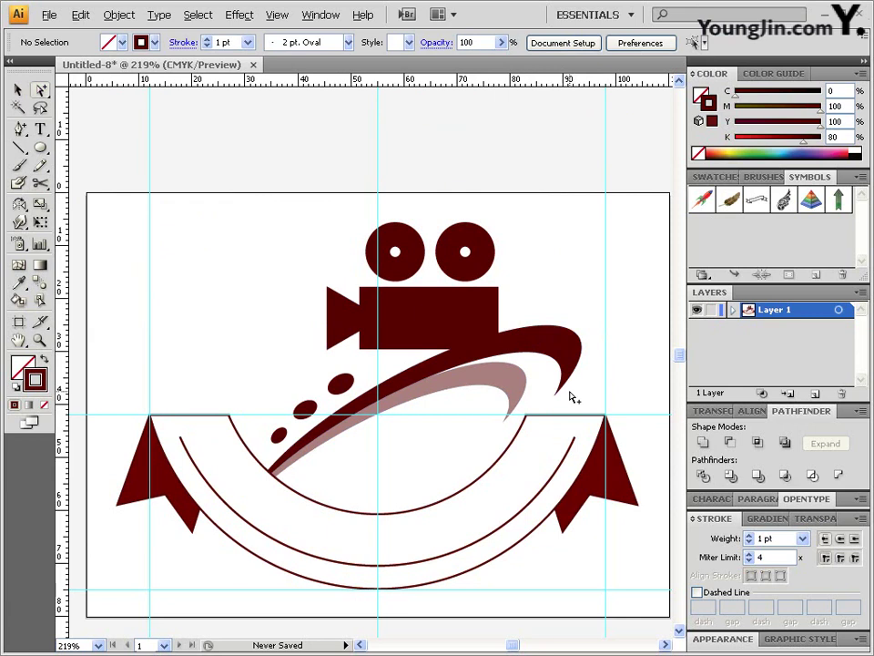
key("c")
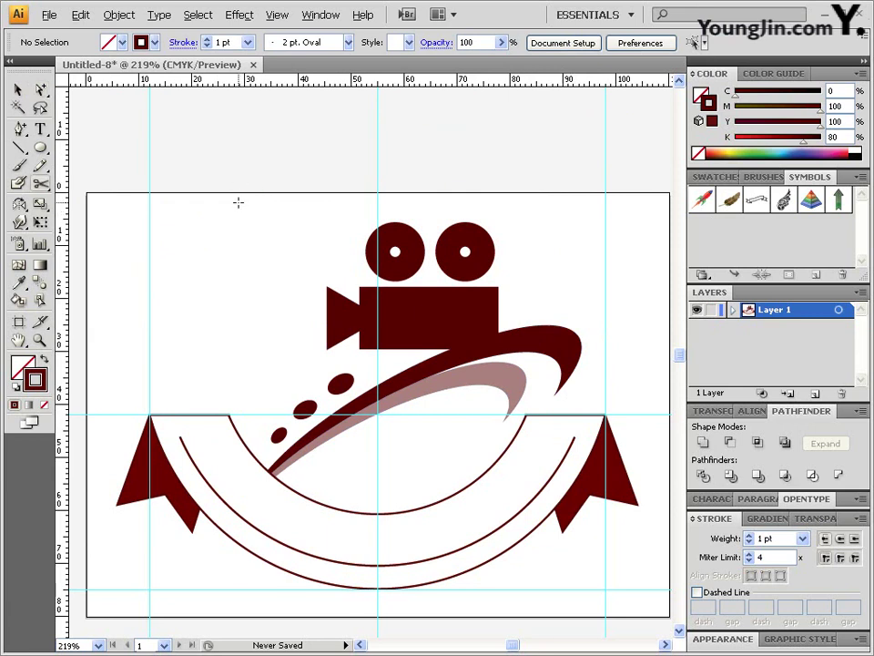
Start path text at the left end of the arc inside the ribbon with the Type on a Path tool
left_click(42, 131)
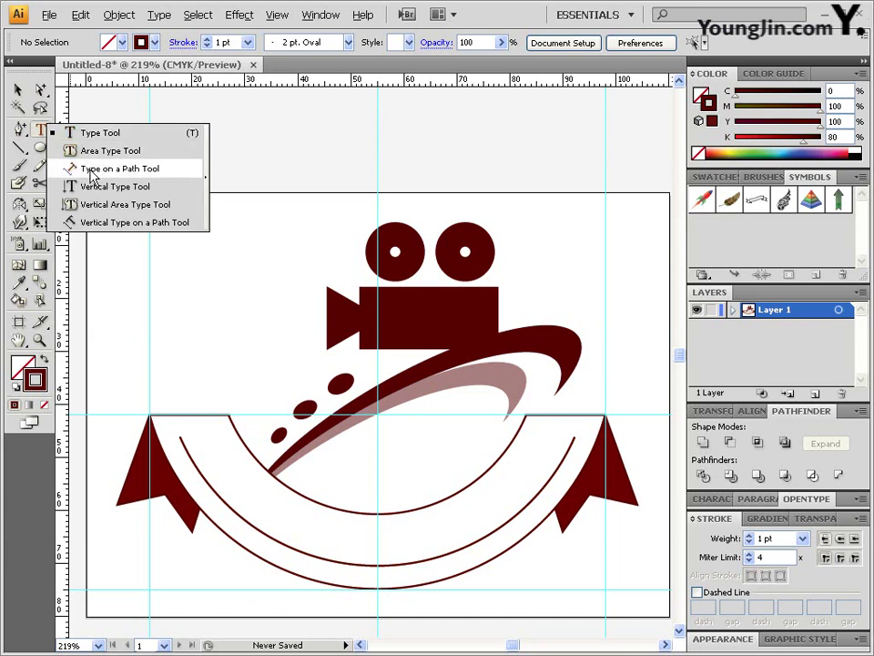
left_click(160, 173)
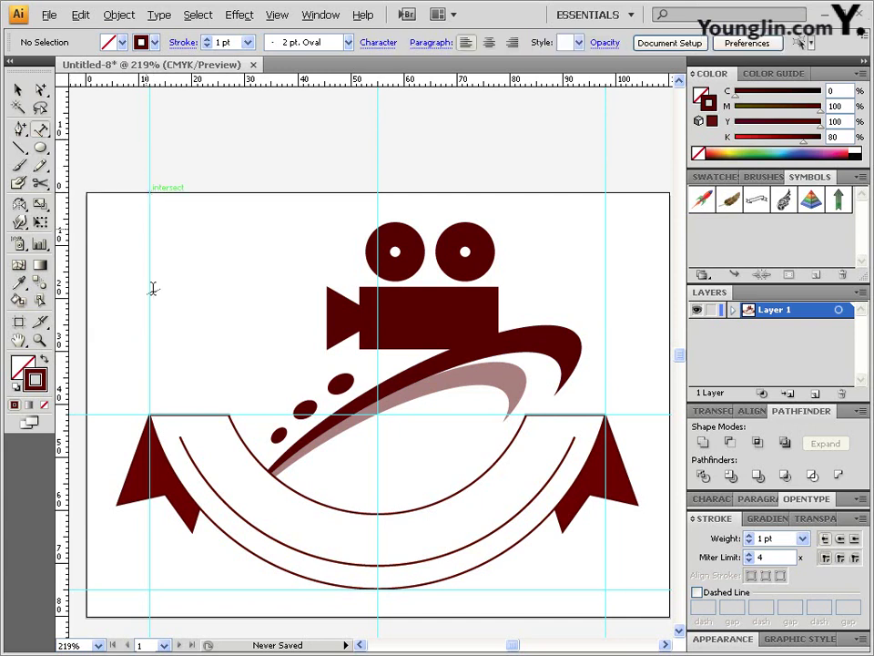
left_click(181, 435)
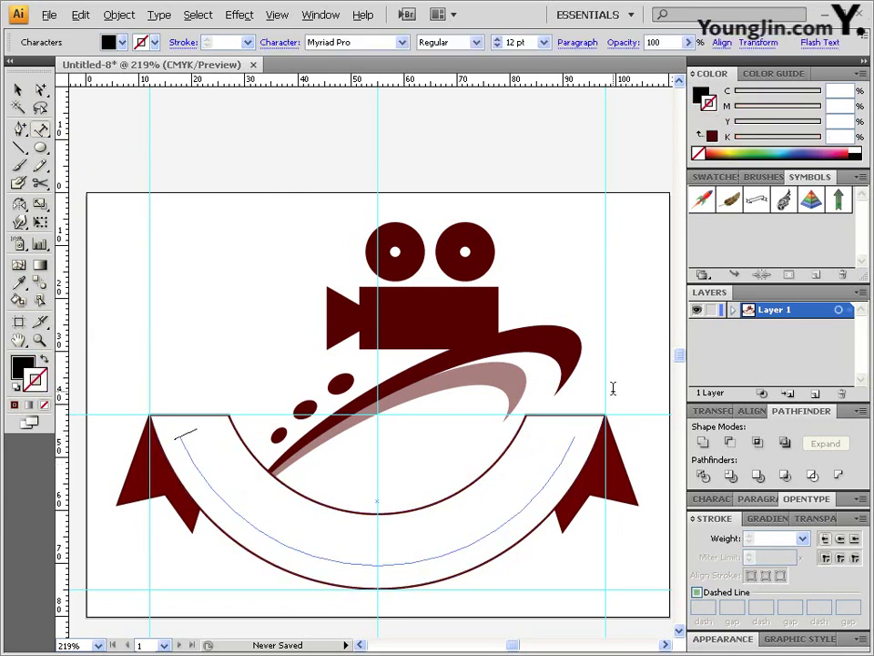
Set the path text's character formatting to Times New Roman, Regular, 20 pt
left_click(280, 43)
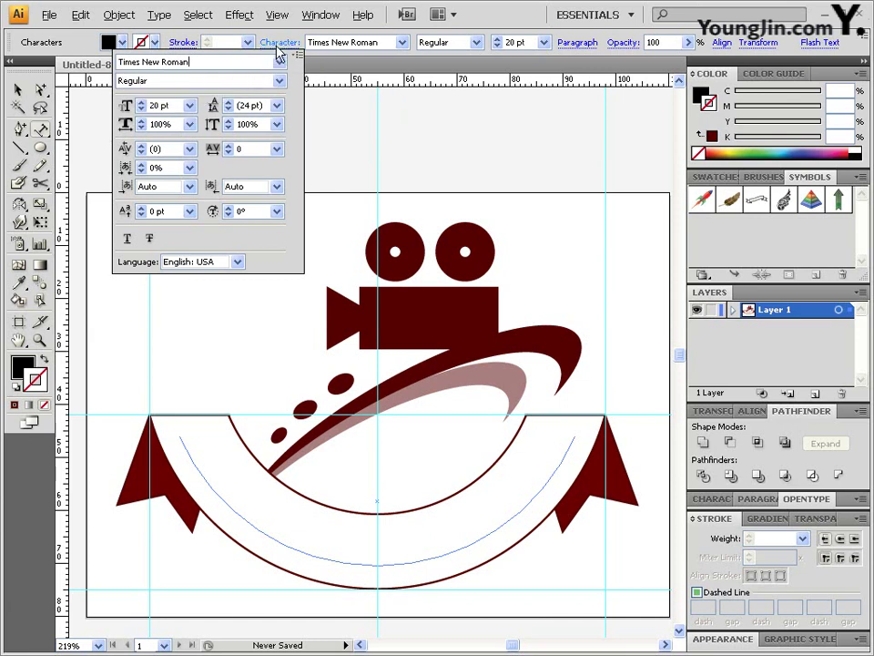
left_click(326, 18)
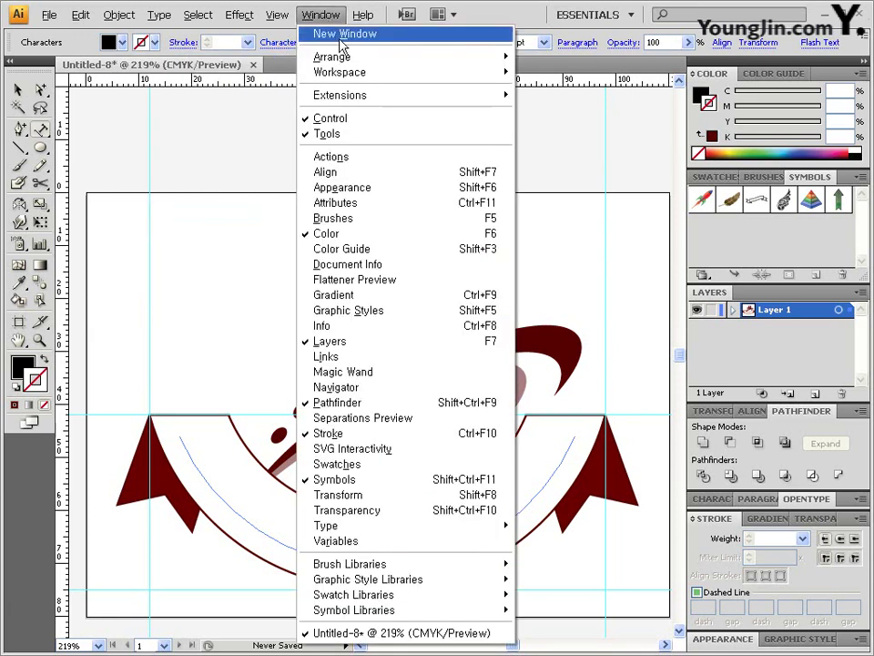
mouse_move(403, 533)
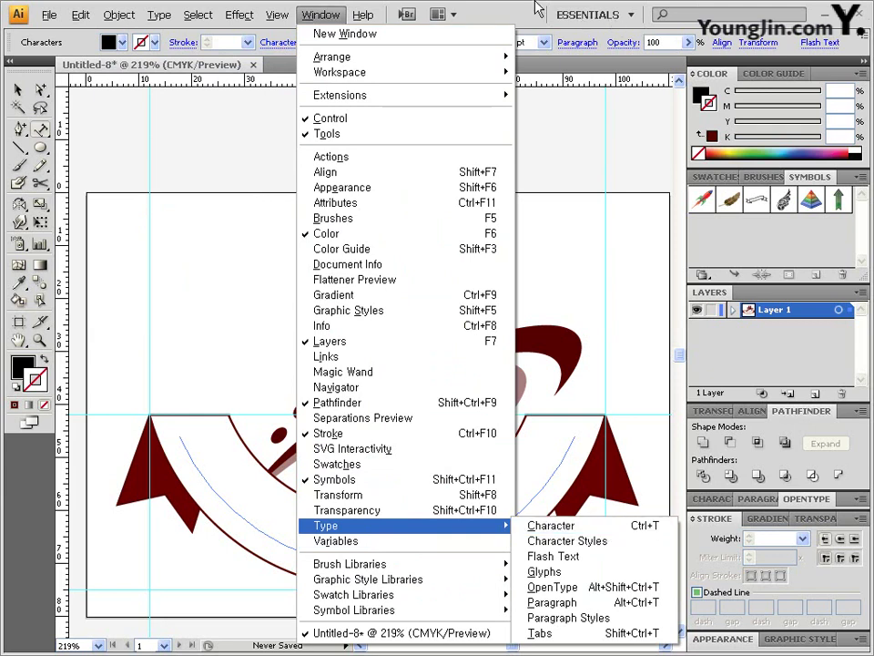
left_click(609, 528)
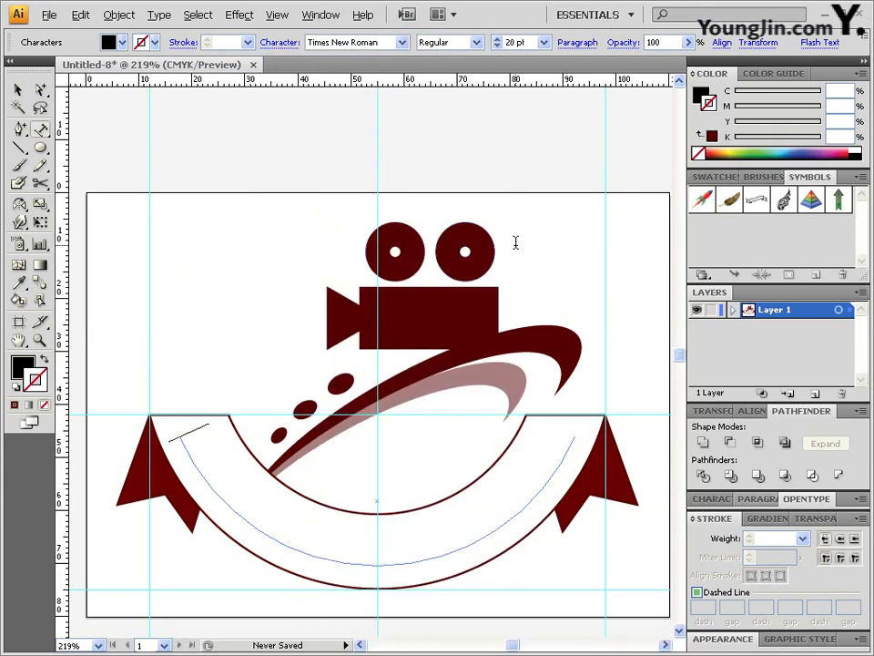
Enter PARADISE MOVIE in Adobe 명조 Std M along the arc and centre-align the text on the path
left_click(378, 546)
type("PARADISE MOVIE")
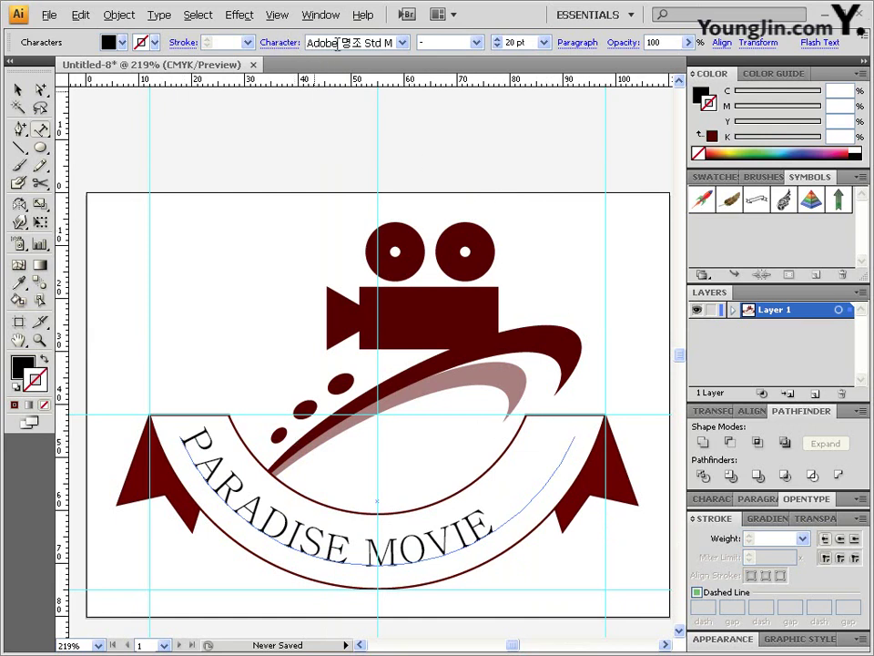
left_click(581, 44)
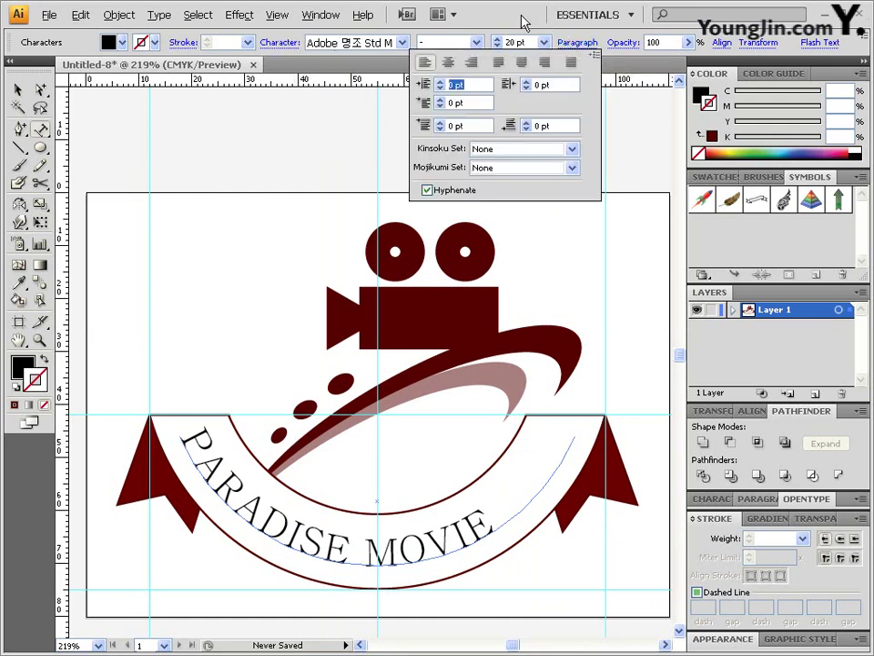
left_click(579, 41)
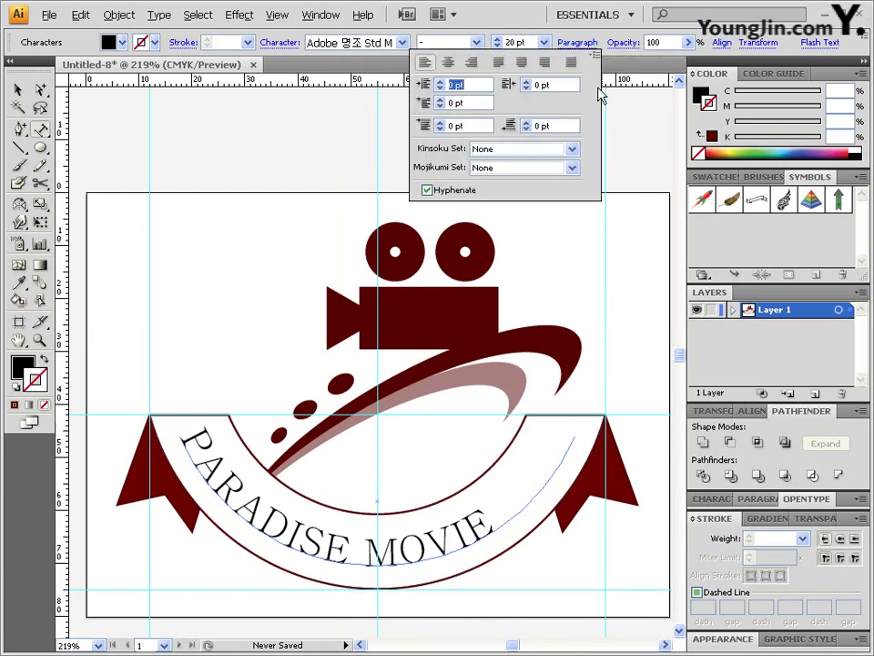
left_click(448, 63)
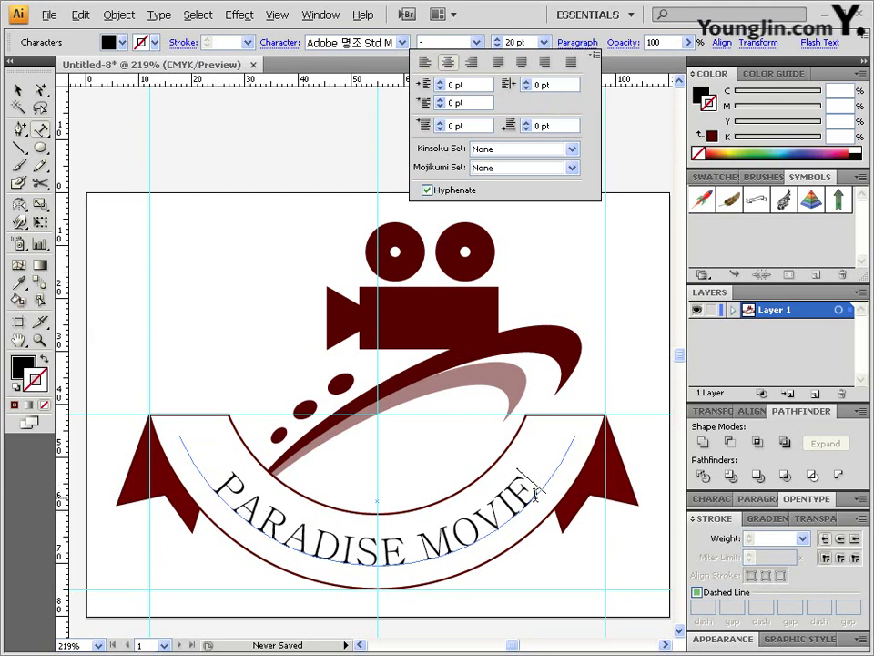
key("Escape")
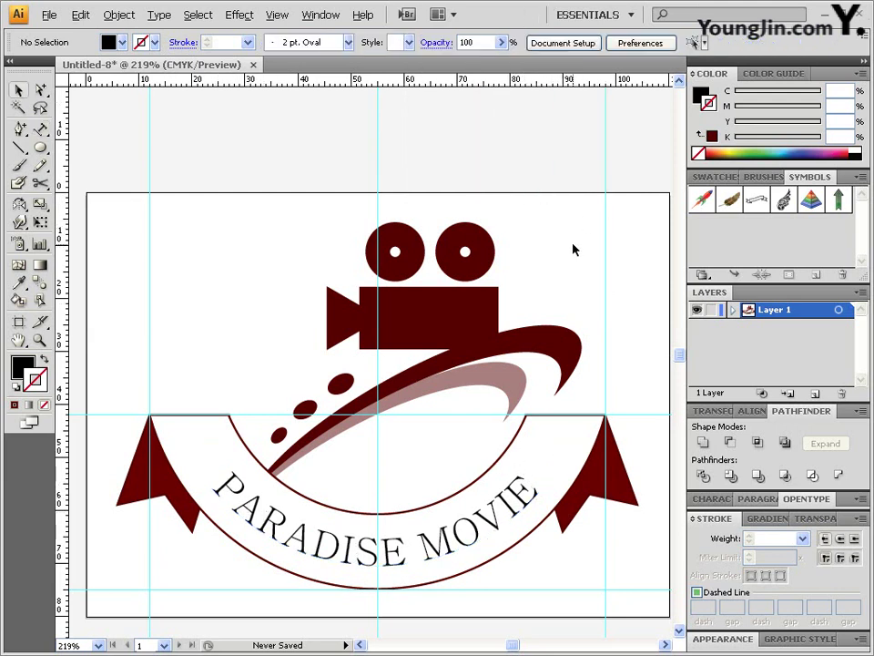
Hide all the ruler guides on the emblem artboard
left_click(279, 15)
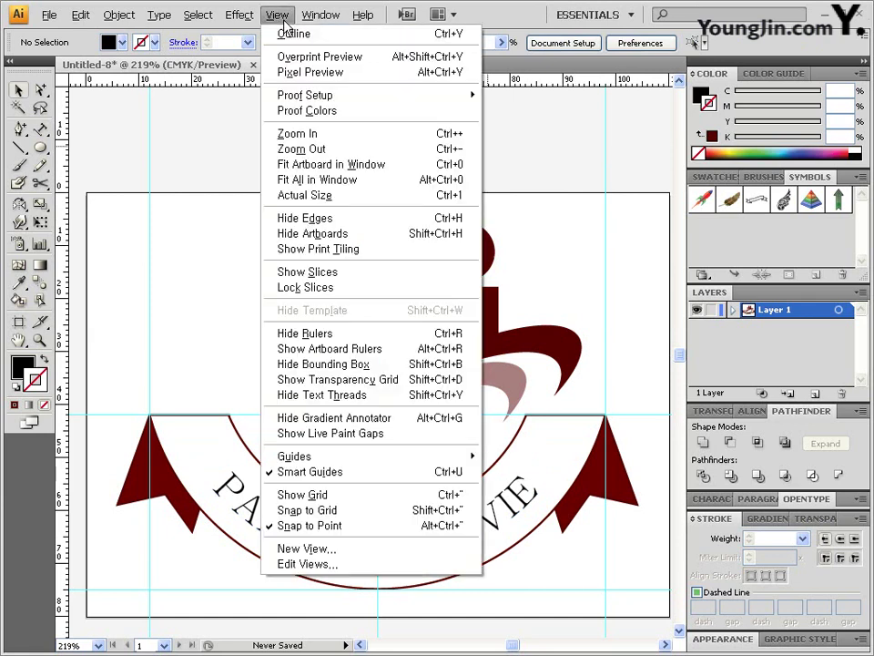
mouse_move(343, 459)
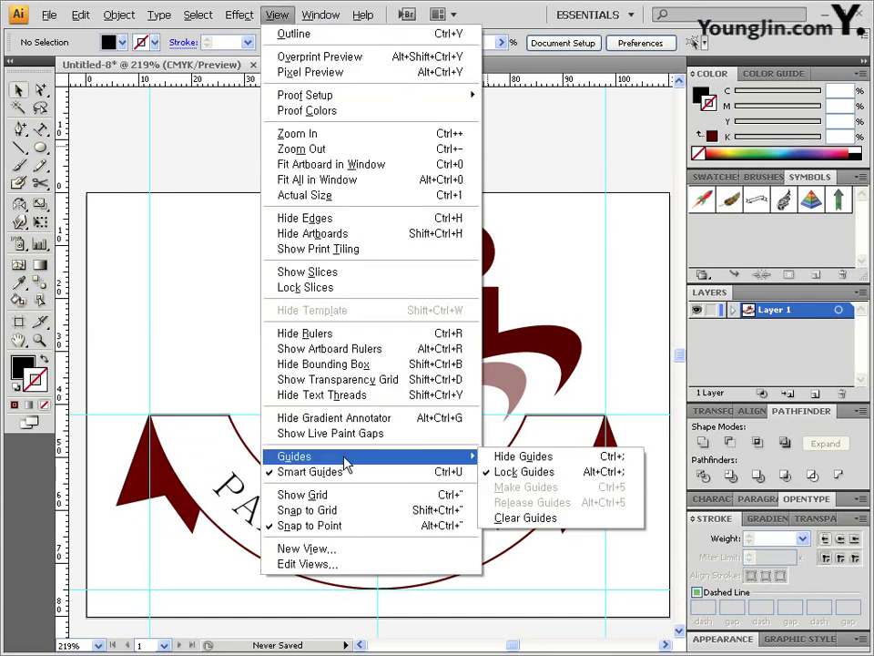
left_click(557, 459)
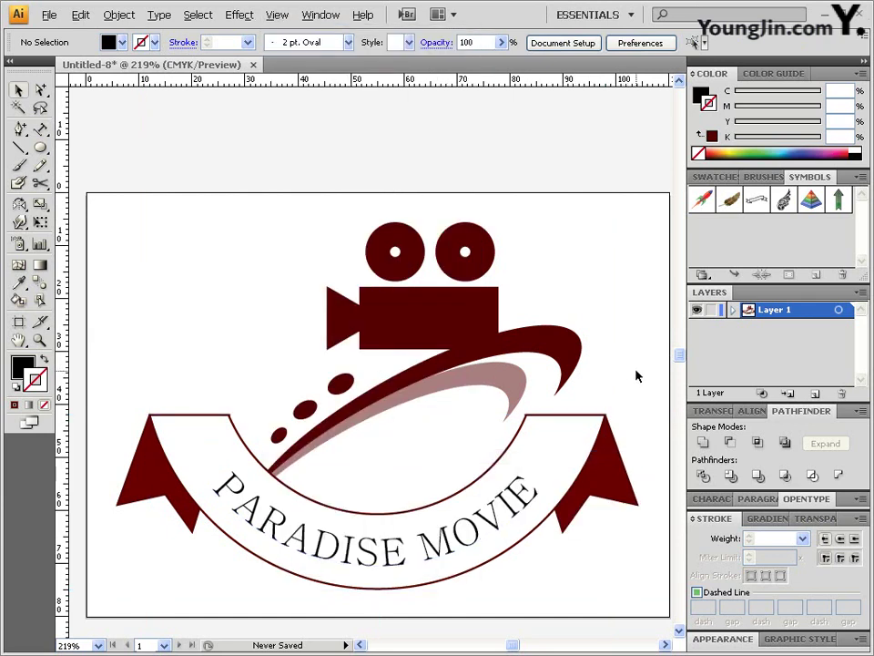
Save the emblem in the GTQ folder as an Illustrator CS4 AI file named with the registration number, the person's full name and 1, separated by hyphens
left_click(50, 15)
left_click(75, 186)
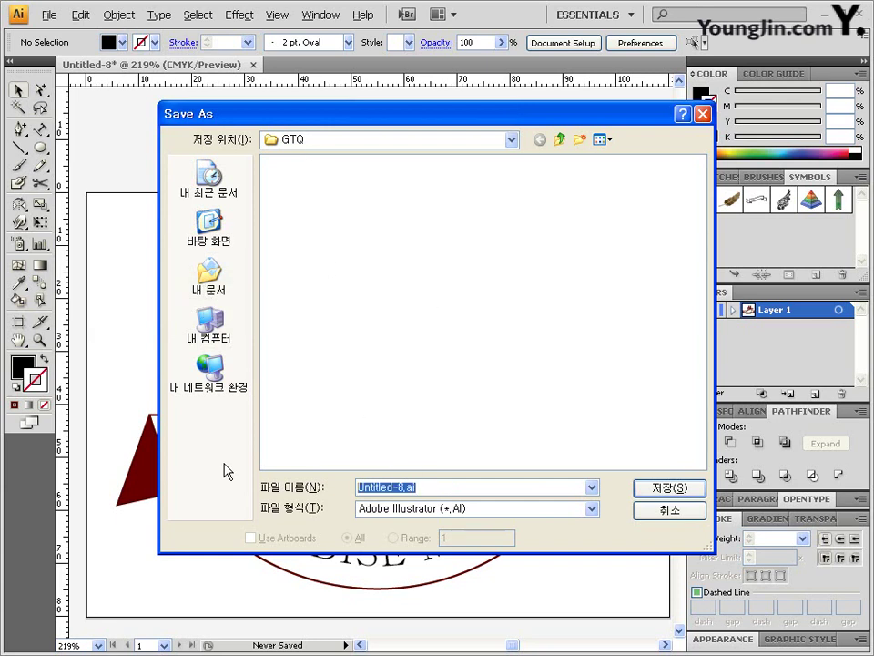
type("G123456789")
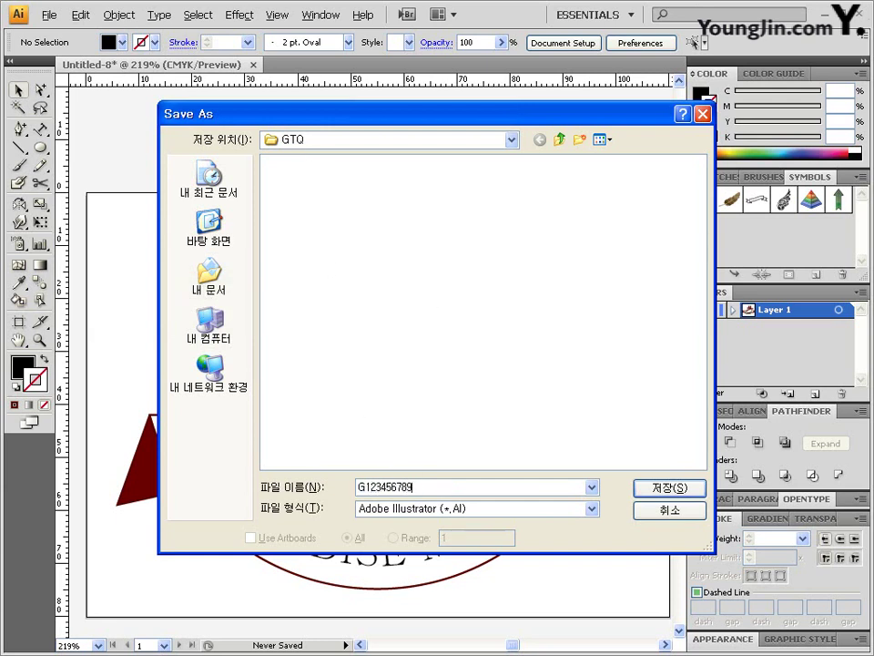
type("-홍길동-1")
left_click(660, 490)
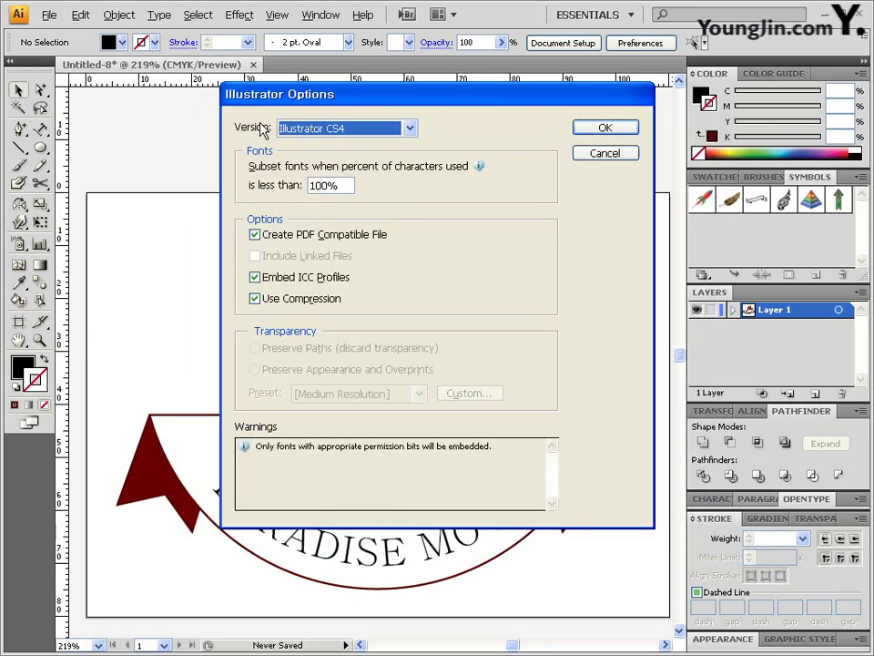
left_click(607, 130)
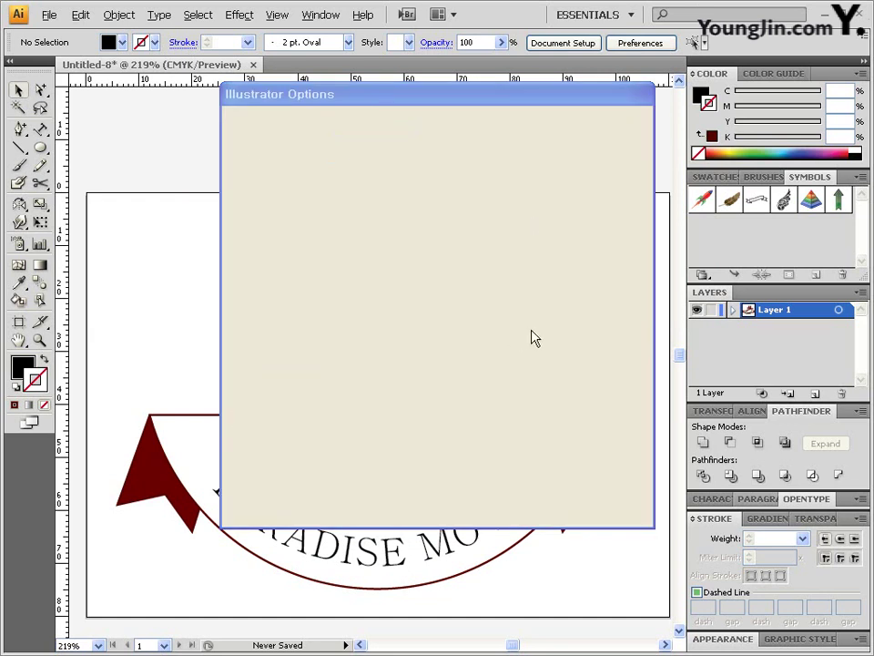